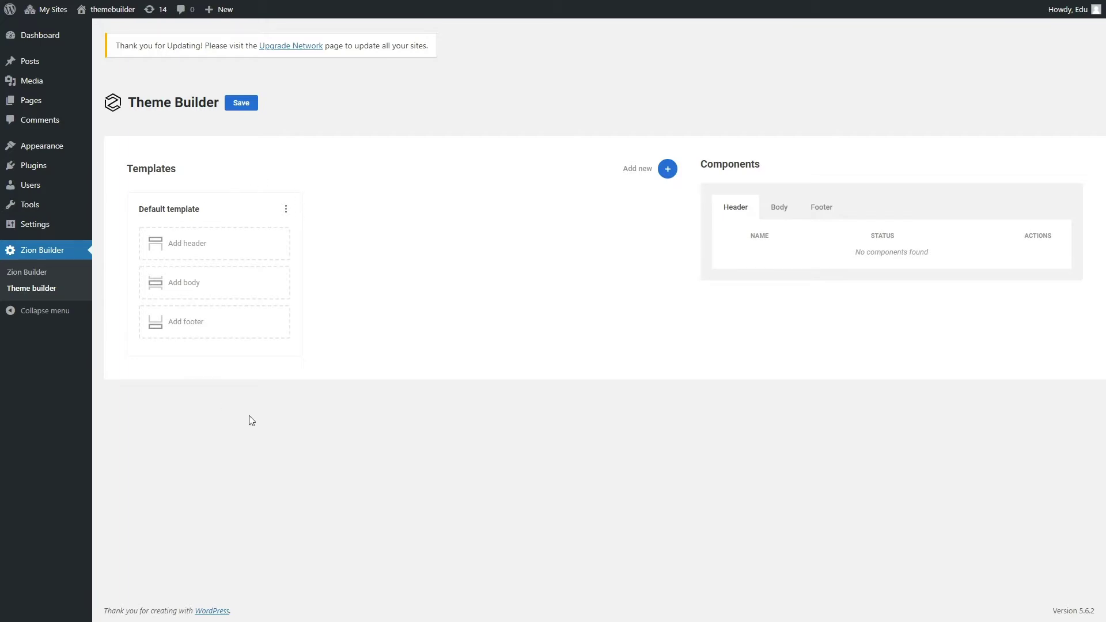
Add a new header template and a new footer template to the Default template.
right_click(264, 250)
click(231, 277)
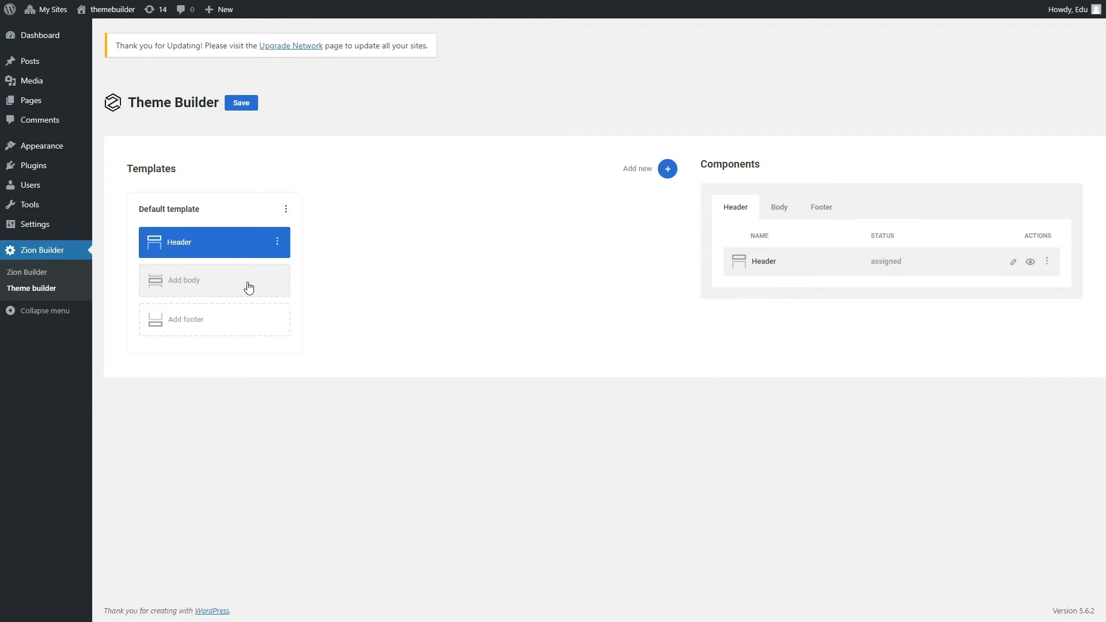
right_click(236, 321)
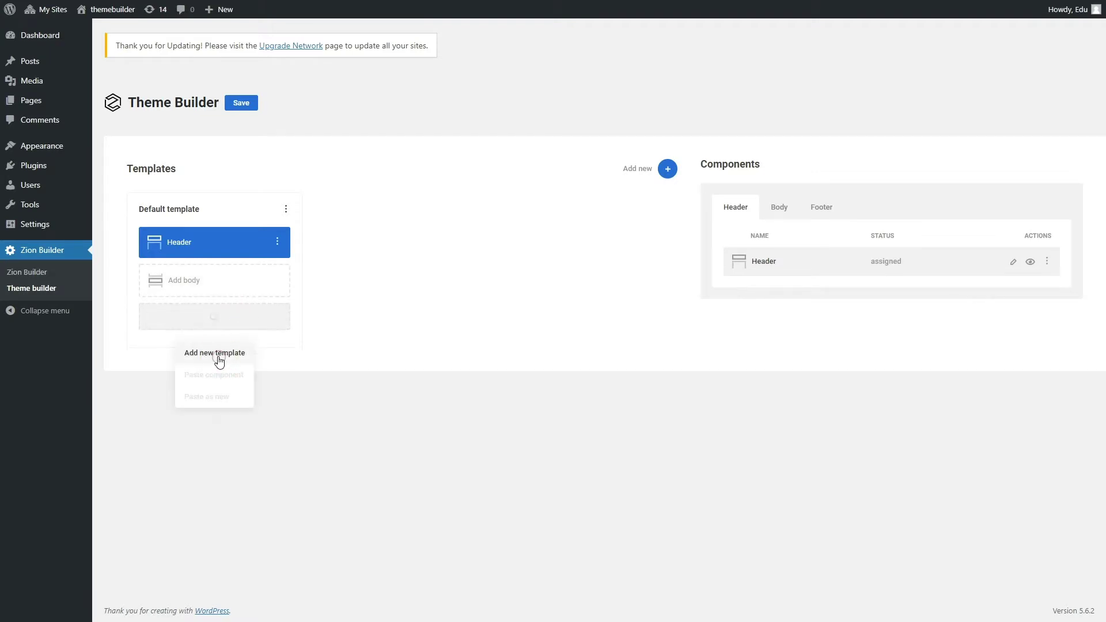
click(223, 355)
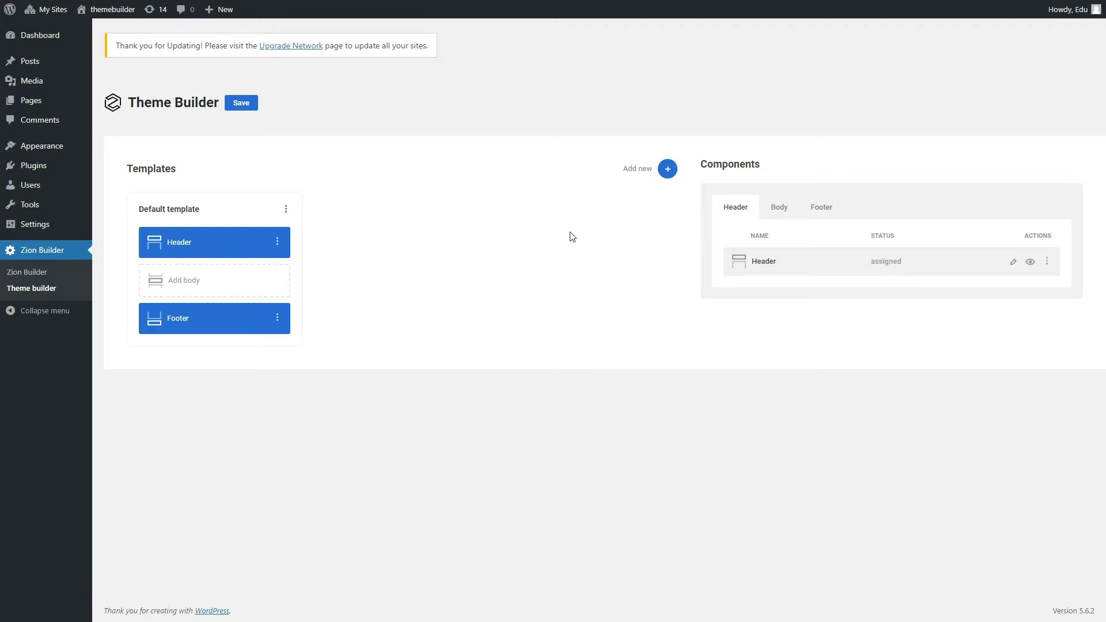
Create a trial Homepage template with a header, then delete it and save the Theme Builder.
click(668, 170)
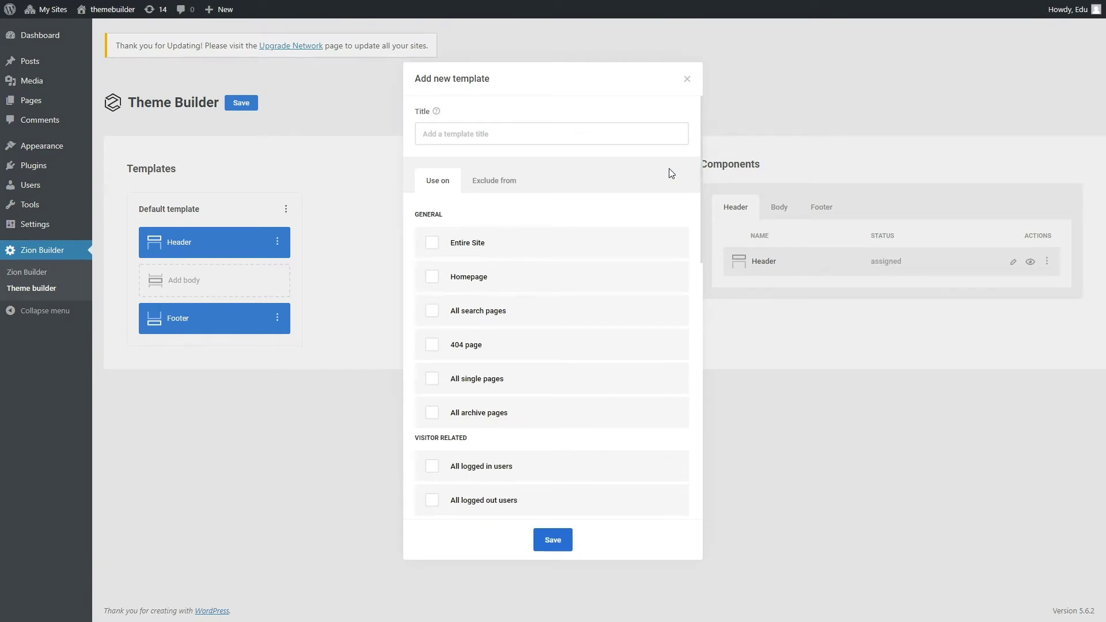
click(429, 279)
click(564, 547)
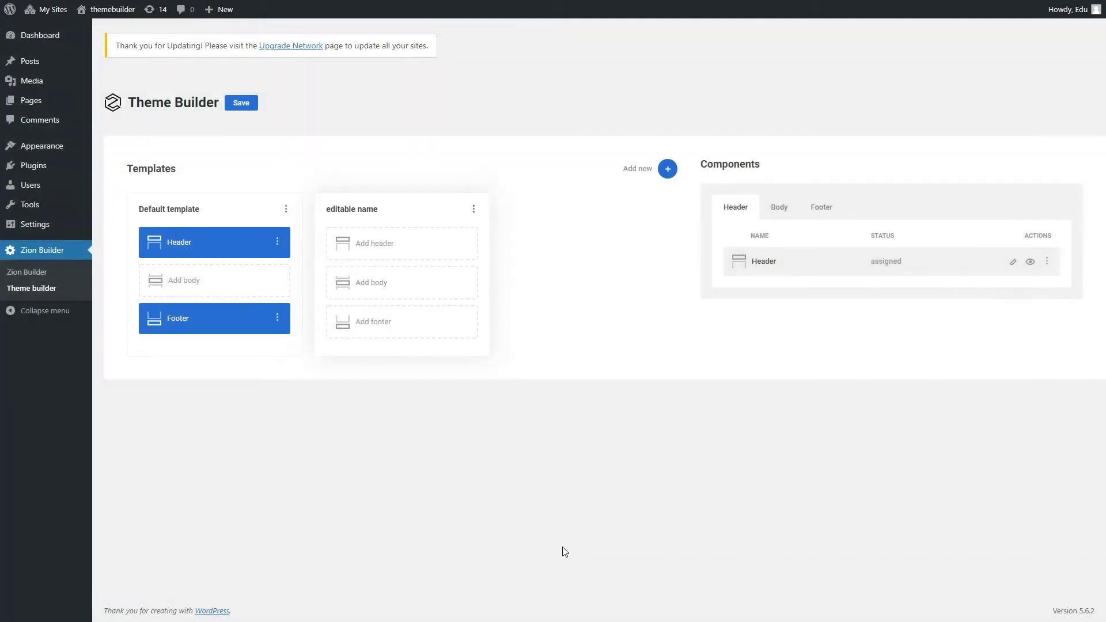
click(429, 241)
click(392, 275)
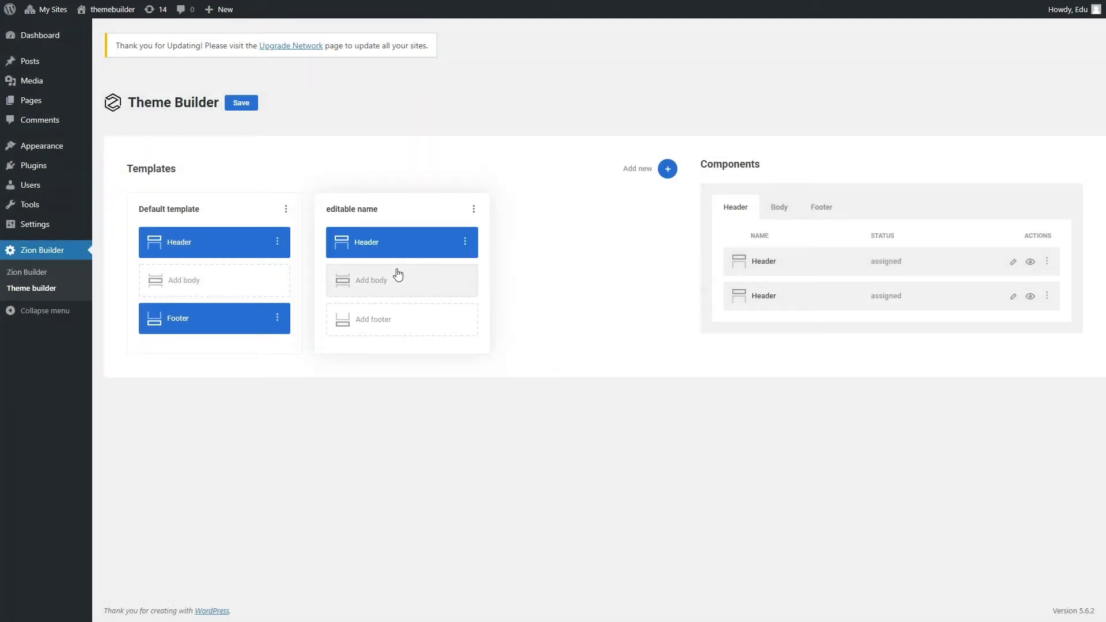
click(474, 209)
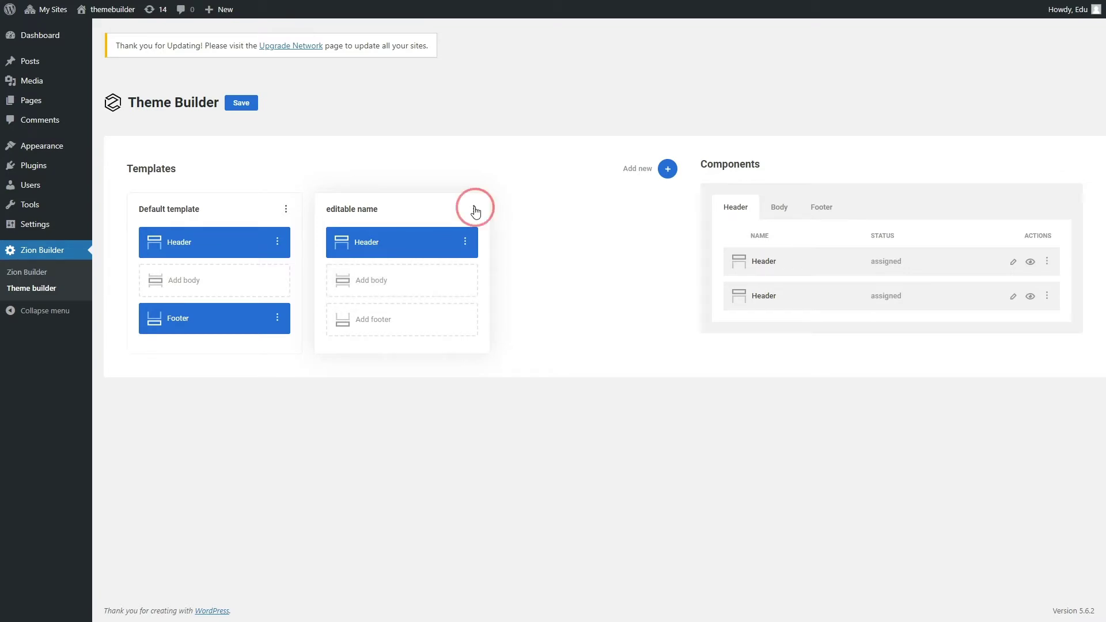
click(499, 218)
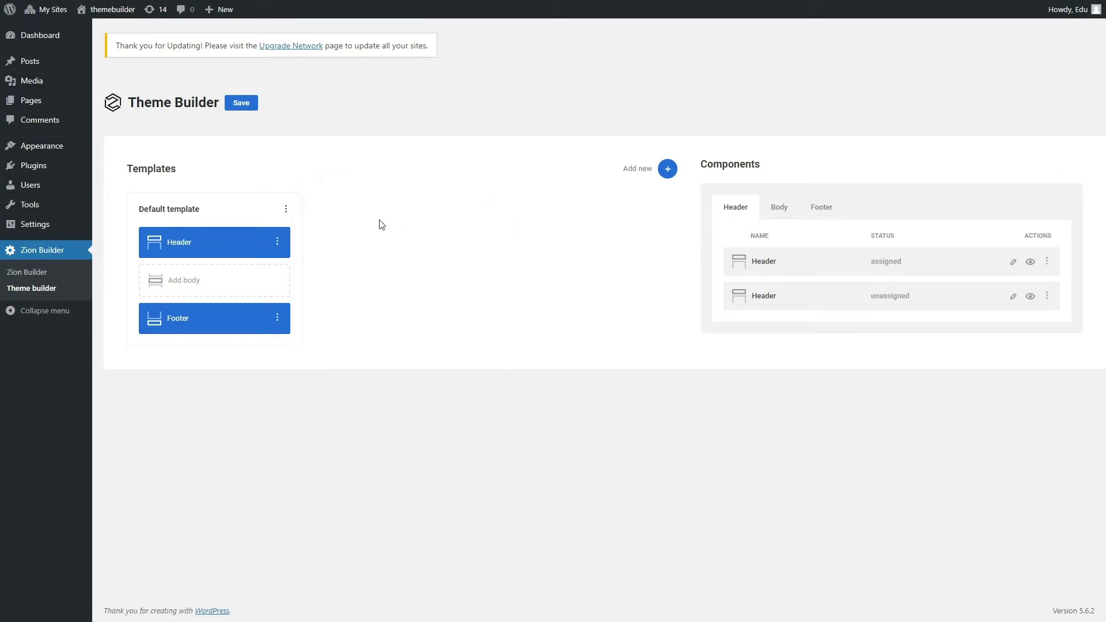
click(241, 103)
Remove the Header and Footer components from the Default template.
click(277, 242)
click(310, 221)
click(278, 320)
click(310, 299)
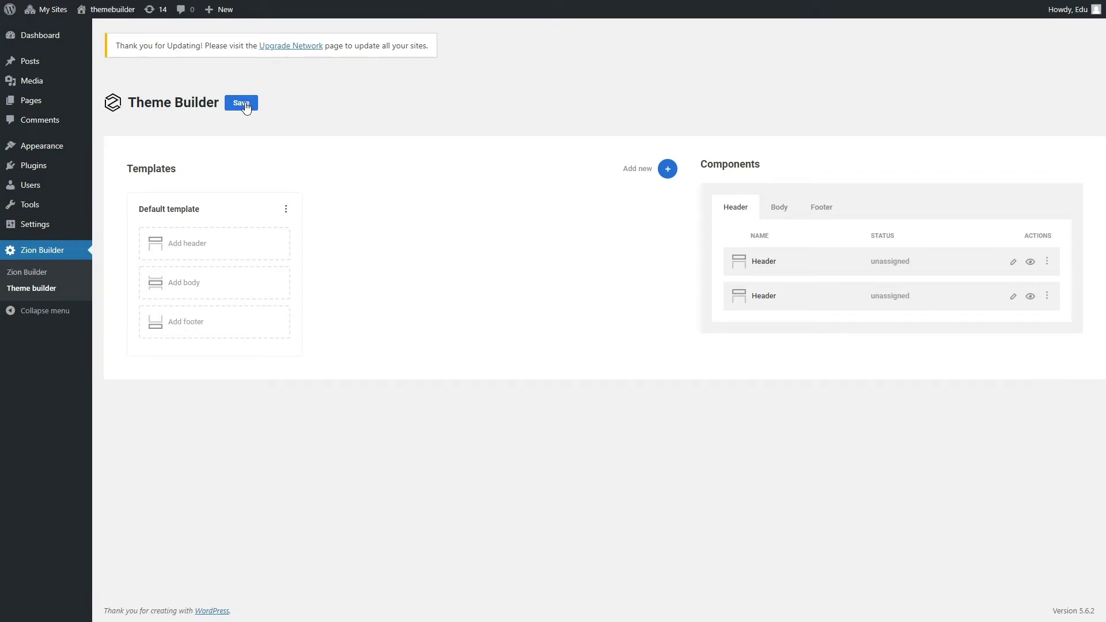
click(34, 103)
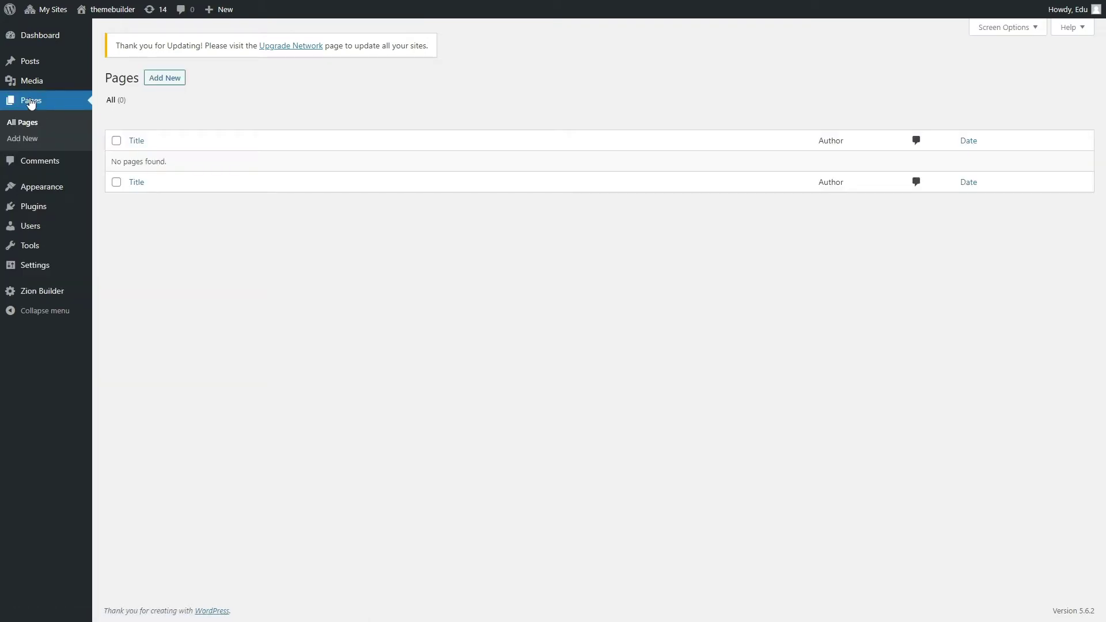
Add a new page and launch it in the Zion Builder editor.
click(163, 79)
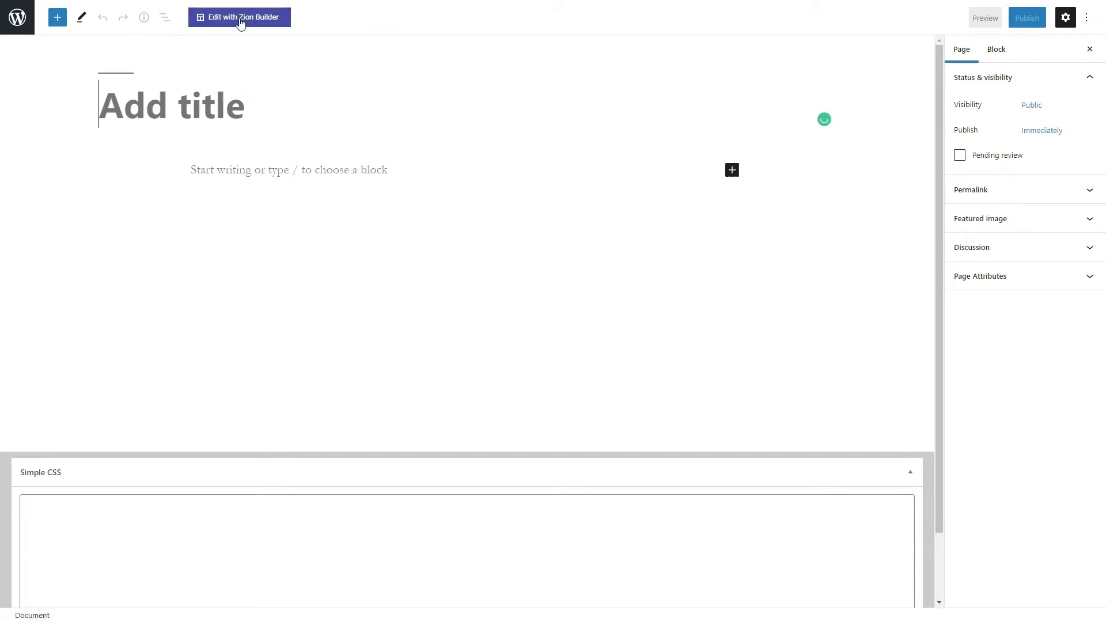
click(243, 22)
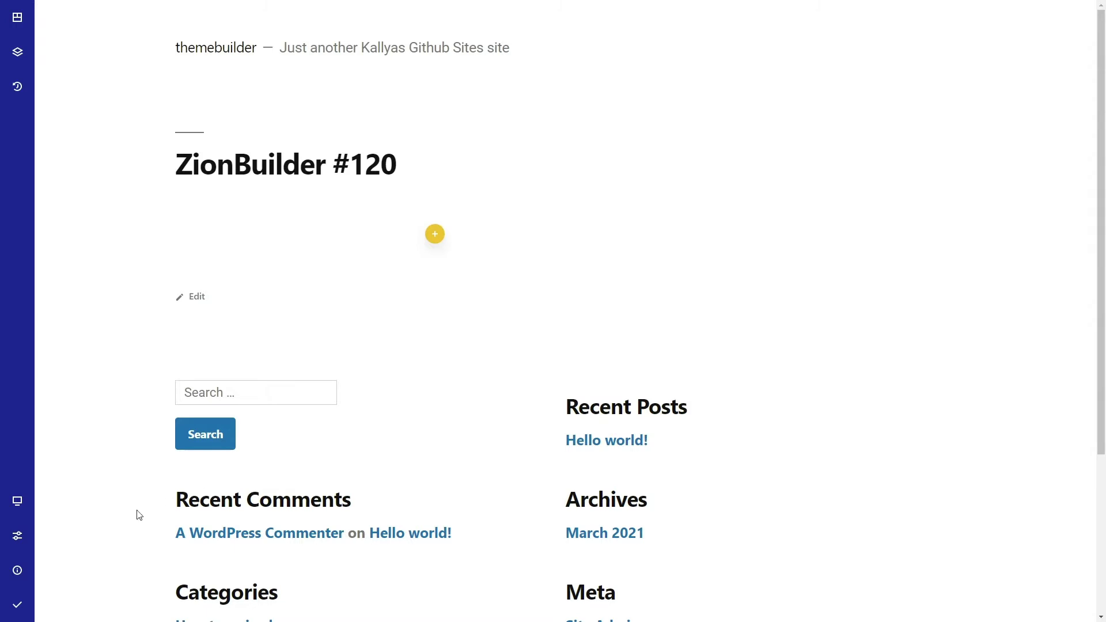
Set this page's Page layout to Zion Builder Blank Canvas in Page Options.
click(17, 536)
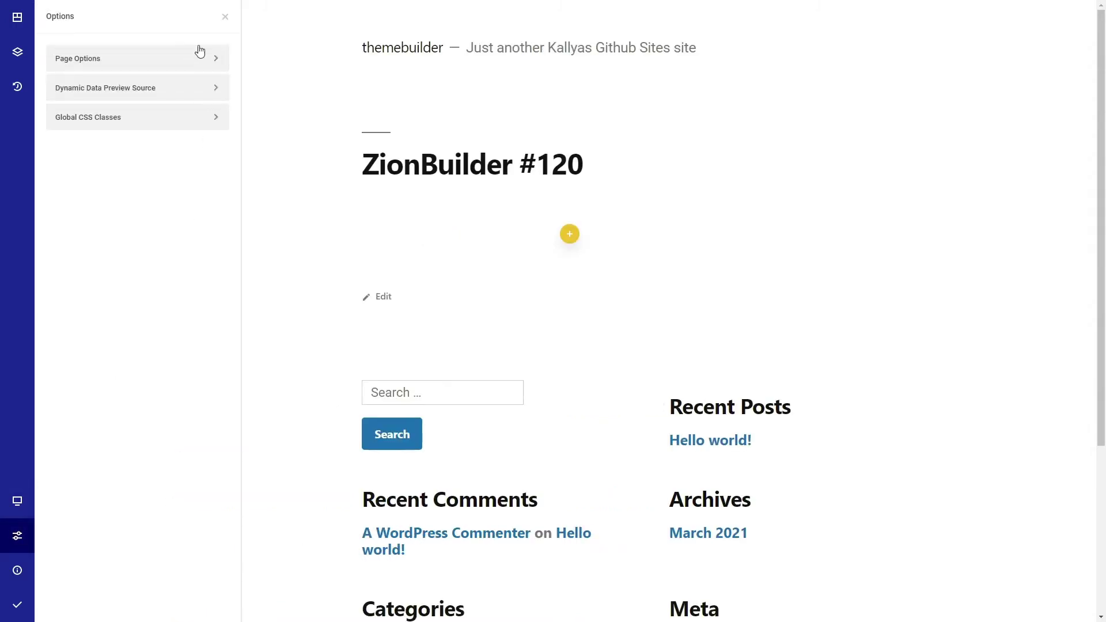
click(162, 68)
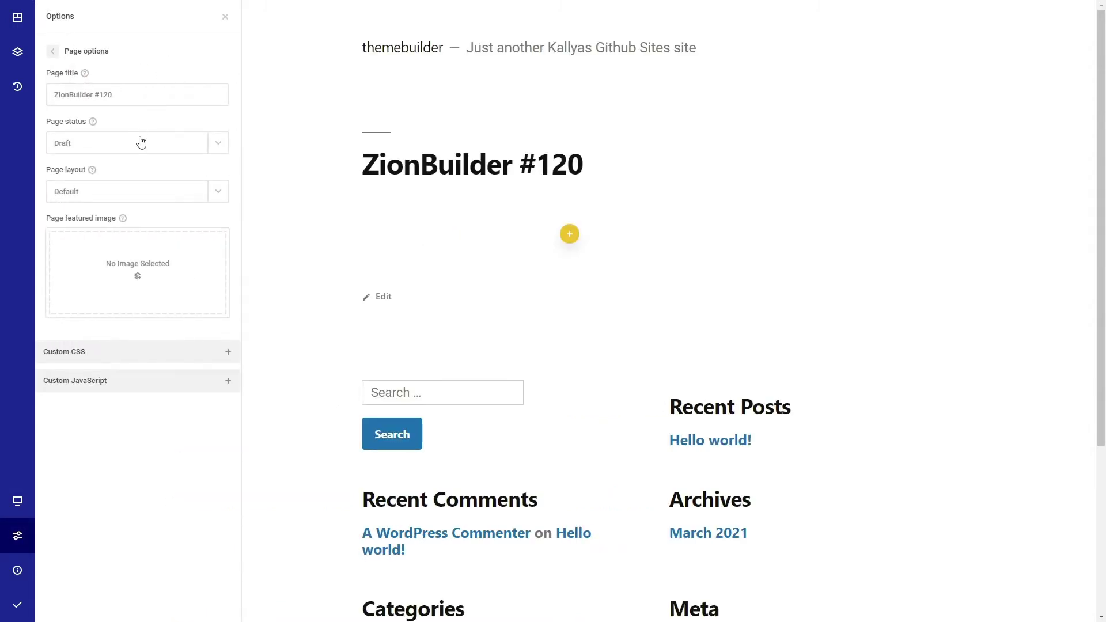
click(123, 199)
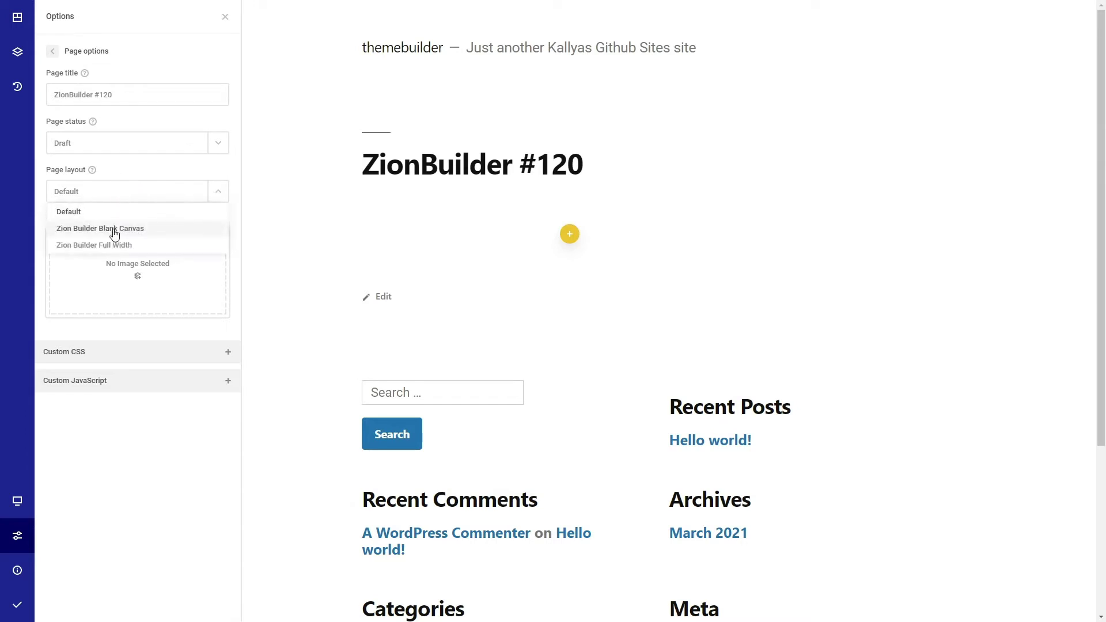
click(113, 229)
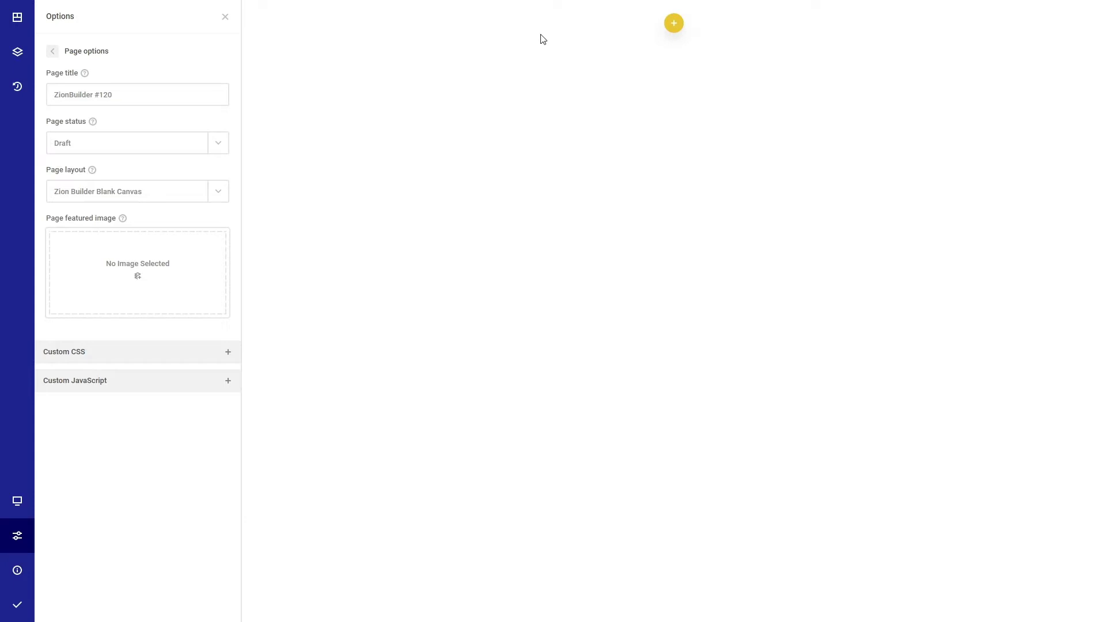
click(173, 196)
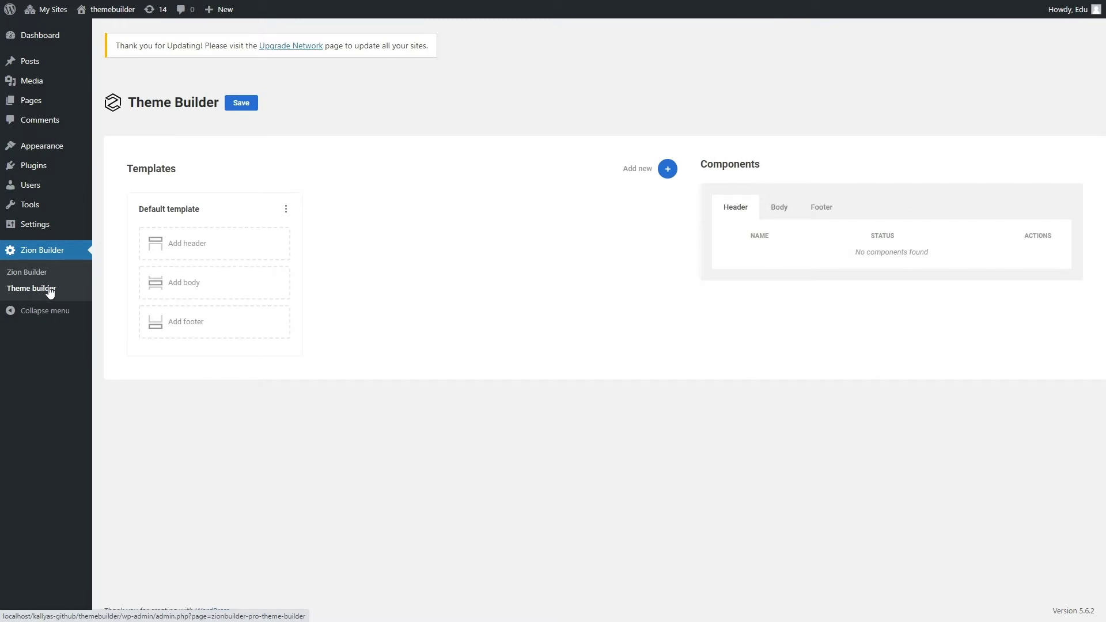
Create a new Default-template header and insert the digital marketing library template into it.
click(256, 245)
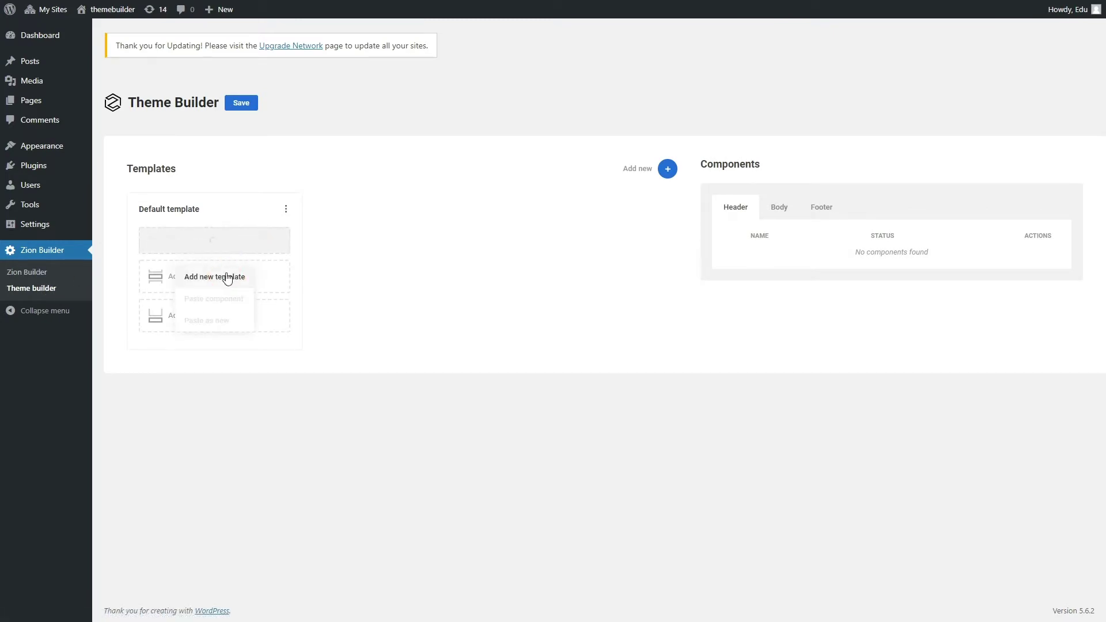
click(277, 242)
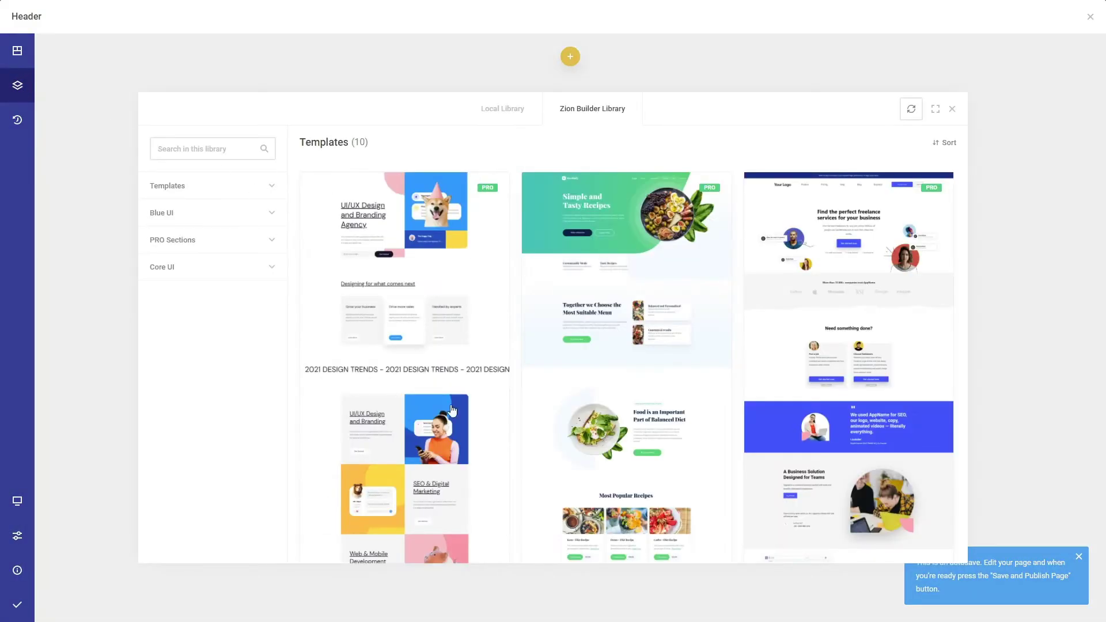
scroll(461, 442, down, 10)
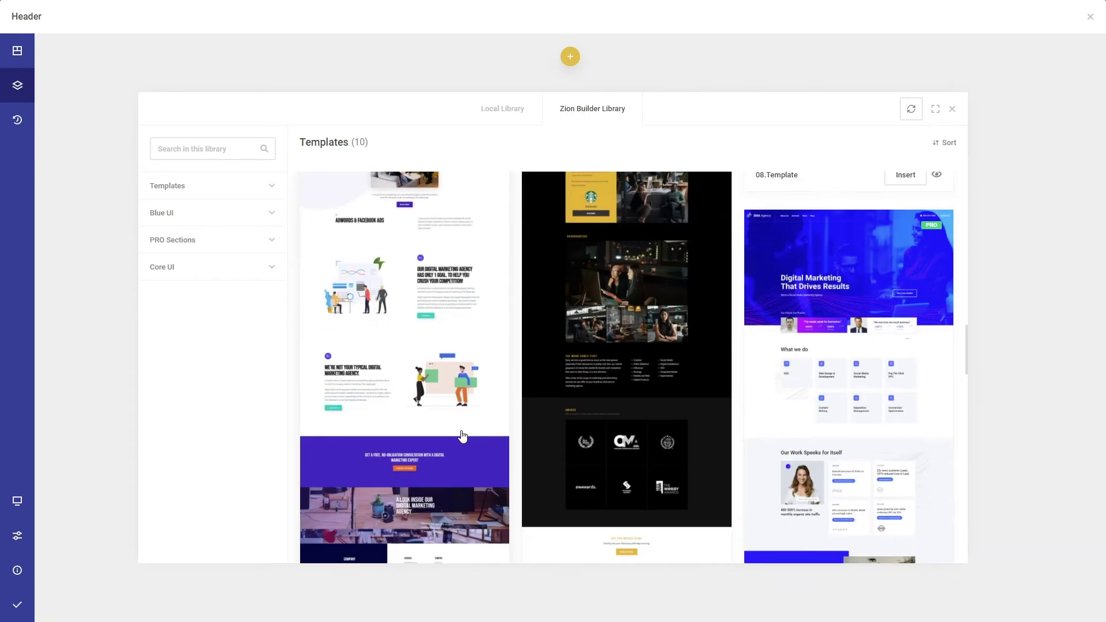
scroll(462, 436, down, 3)
click(471, 307)
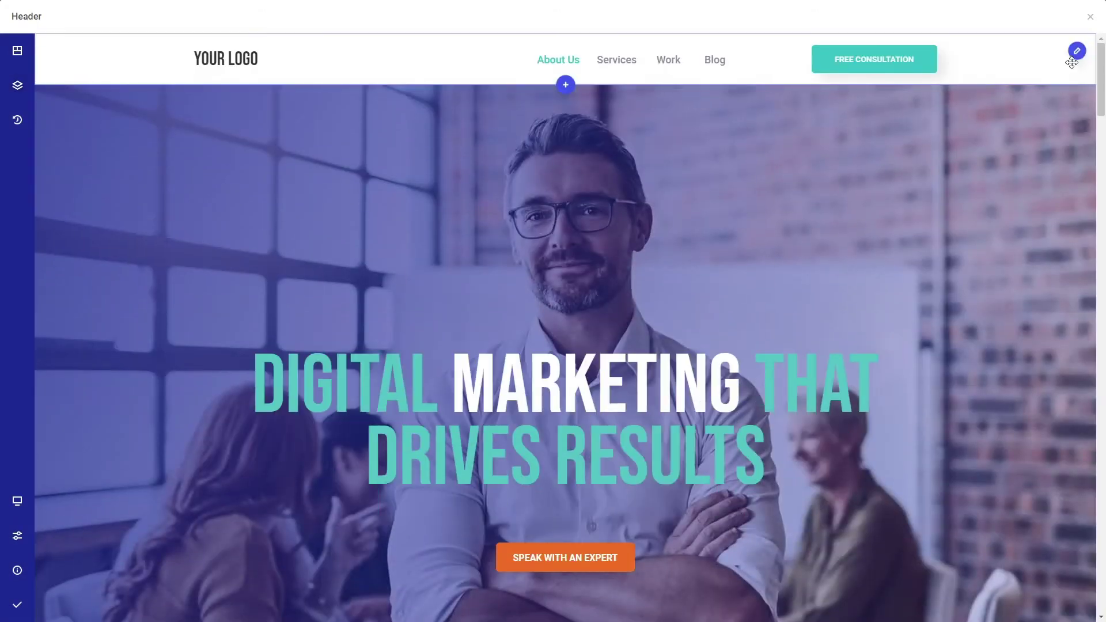
In Tree view, delete the Hero Header devices, success-stats and following sections.
click(19, 88)
click(20, 90)
click(18, 55)
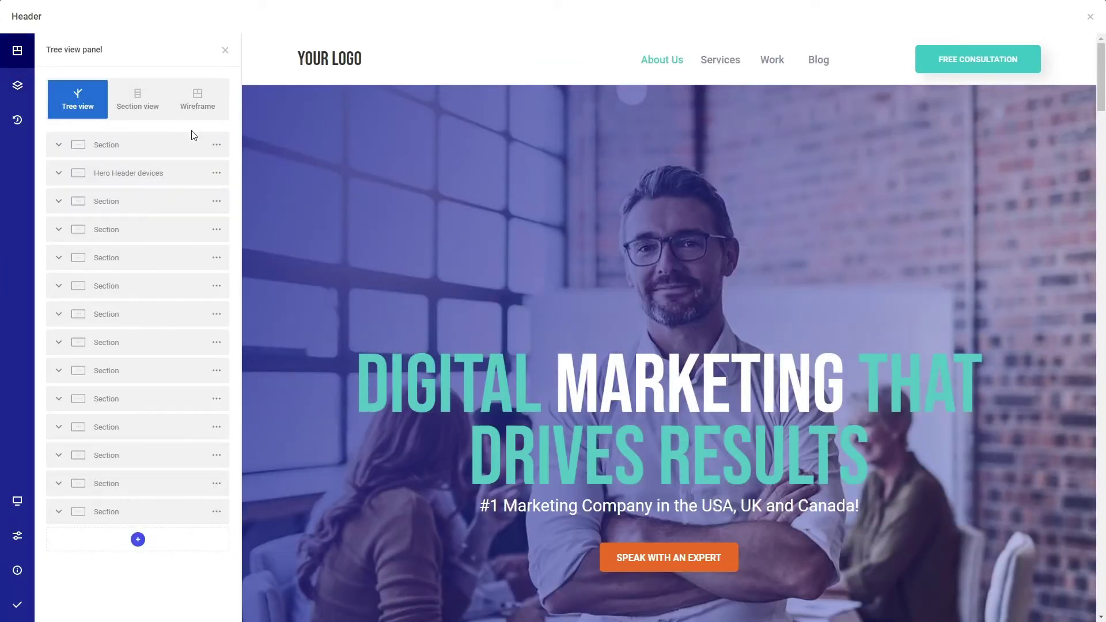
click(216, 173)
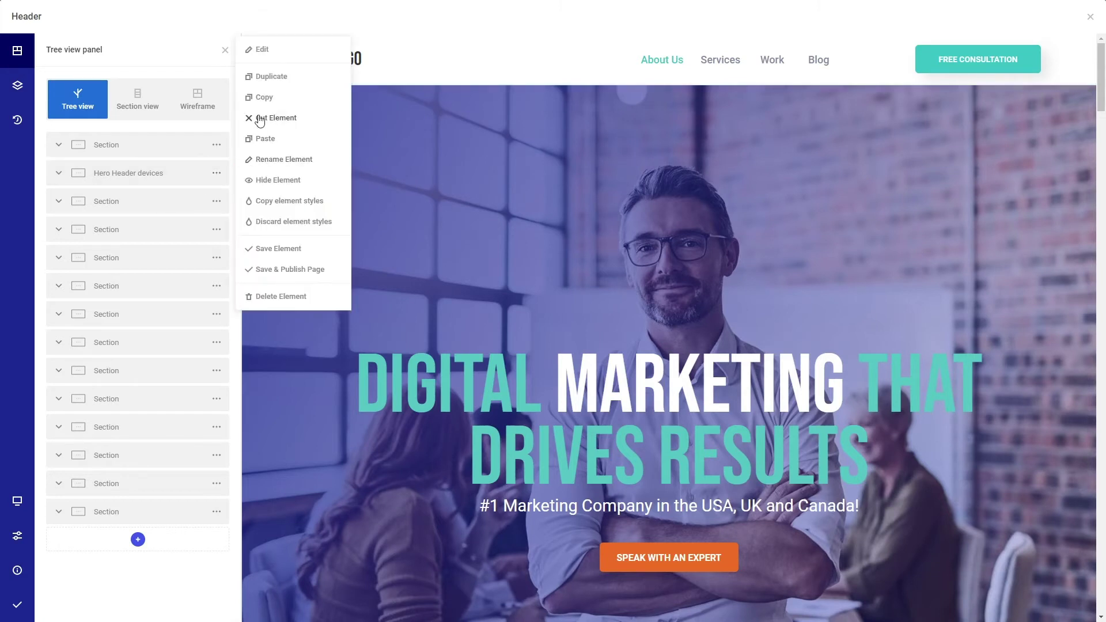
click(271, 296)
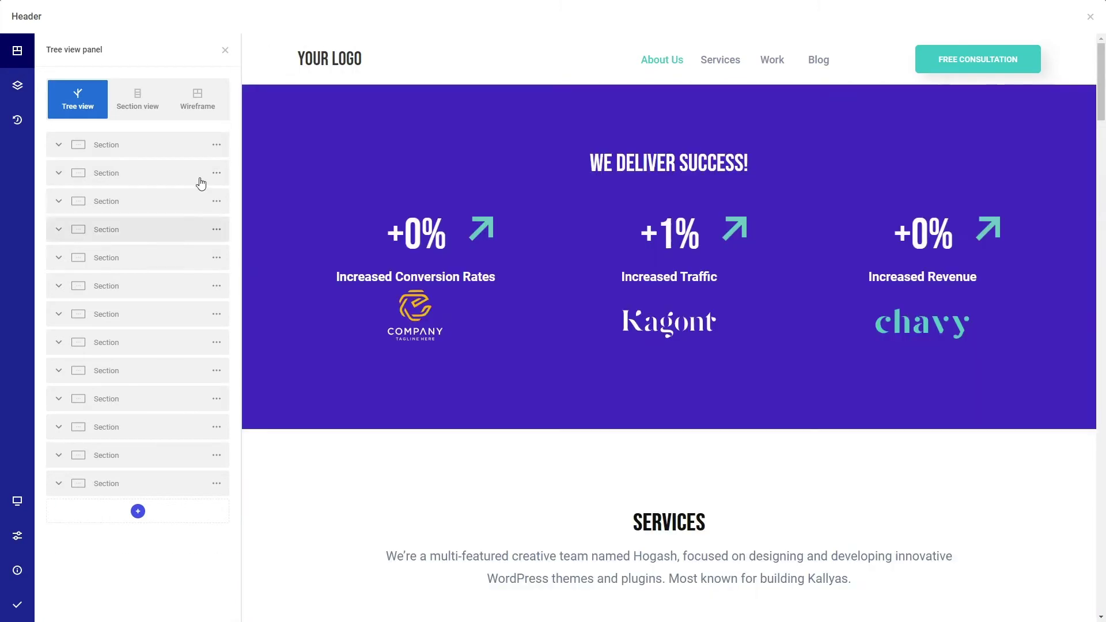
click(216, 173)
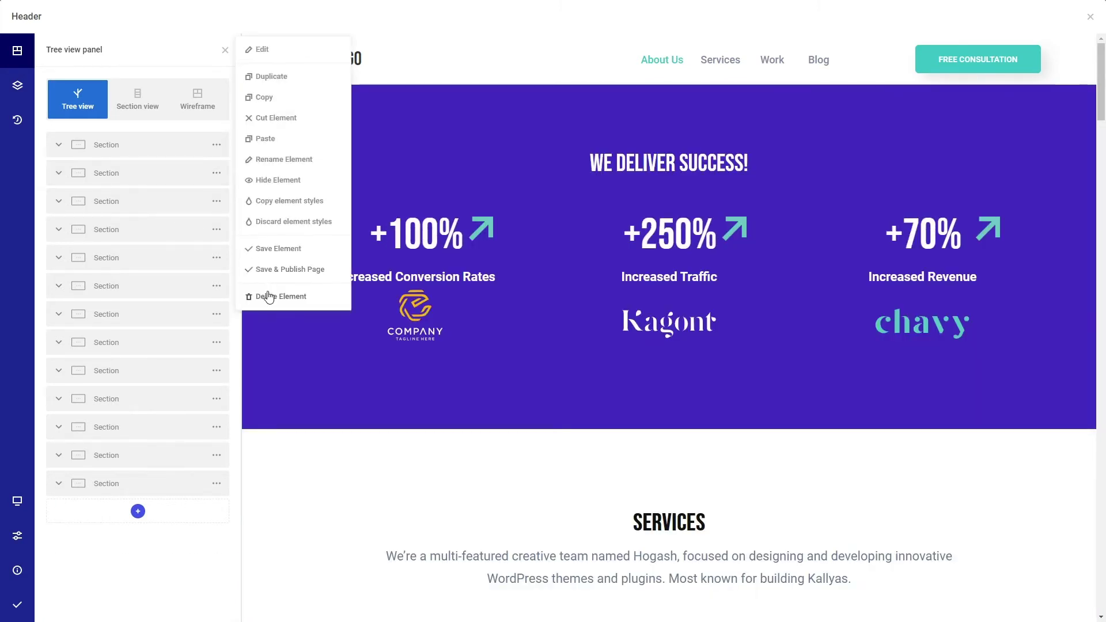
click(268, 295)
click(216, 173)
click(265, 296)
click(216, 173)
click(265, 296)
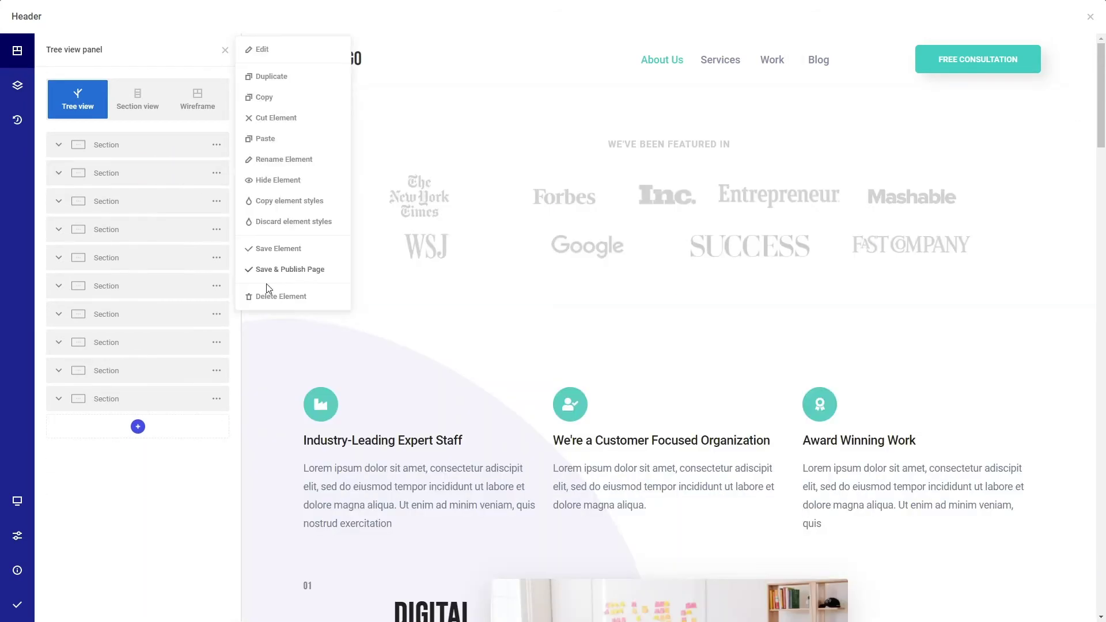
click(217, 173)
click(265, 296)
Delete the remaining sections below the header bar and close the Tree view panel.
click(262, 299)
click(216, 173)
click(265, 297)
click(216, 201)
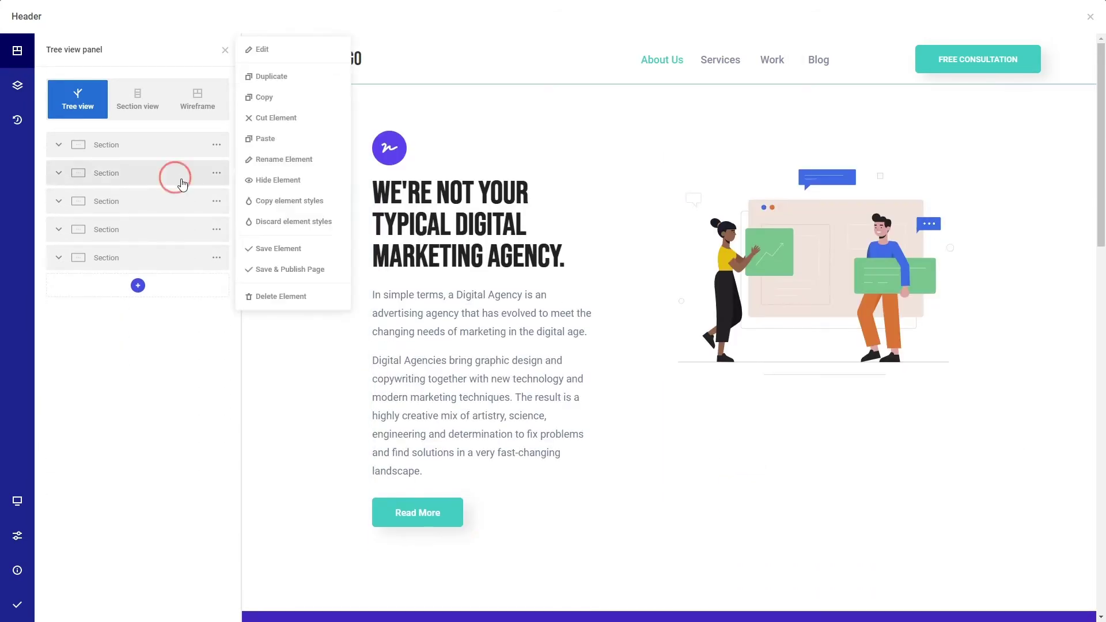
click(267, 297)
click(267, 297)
click(216, 173)
click(267, 296)
click(217, 173)
click(267, 297)
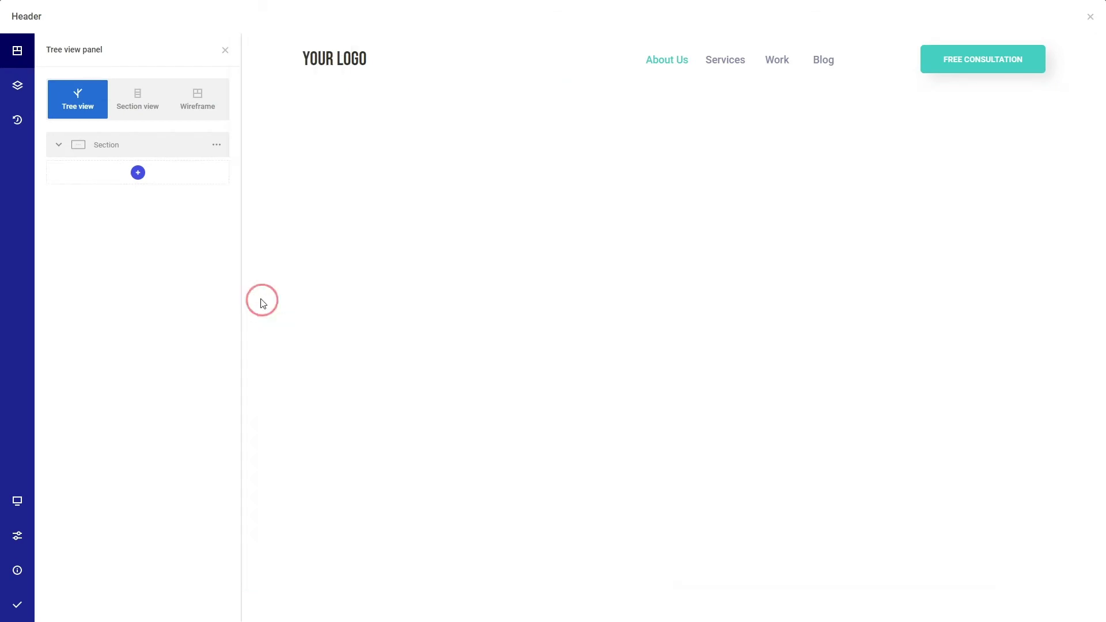
click(224, 50)
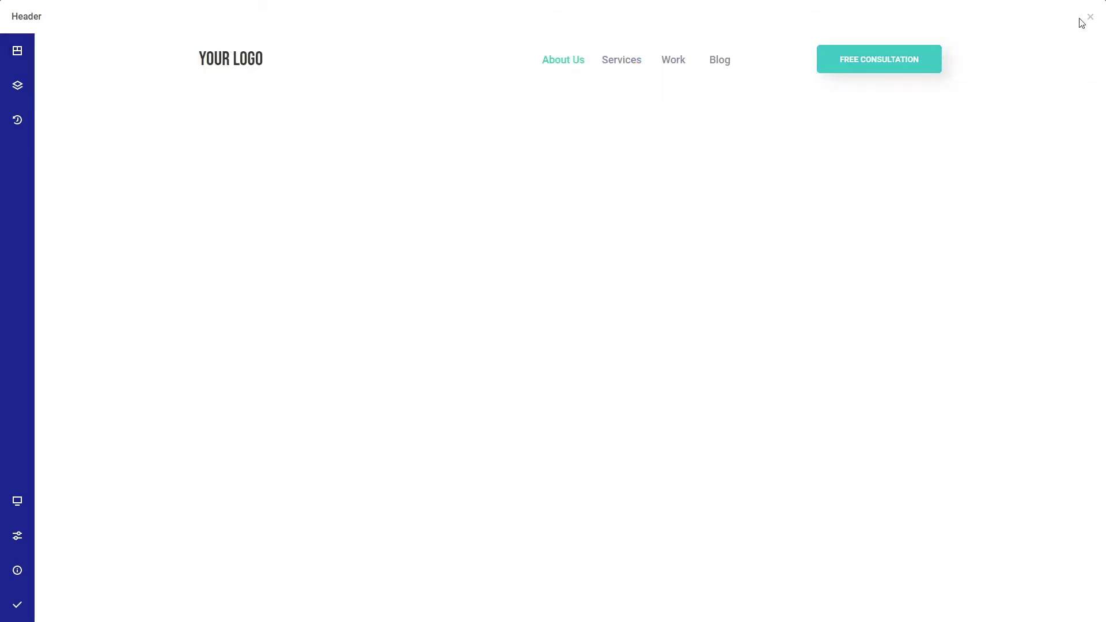
Save & Publish the Header, close its editor, and save the Theme Builder.
mouse_move(16, 609)
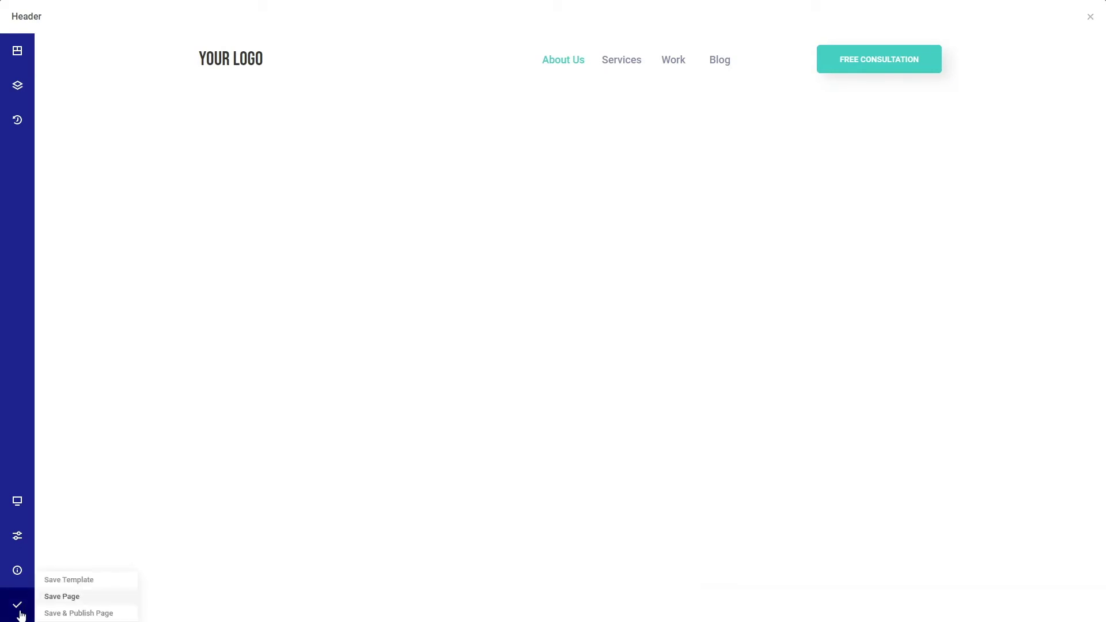
click(56, 614)
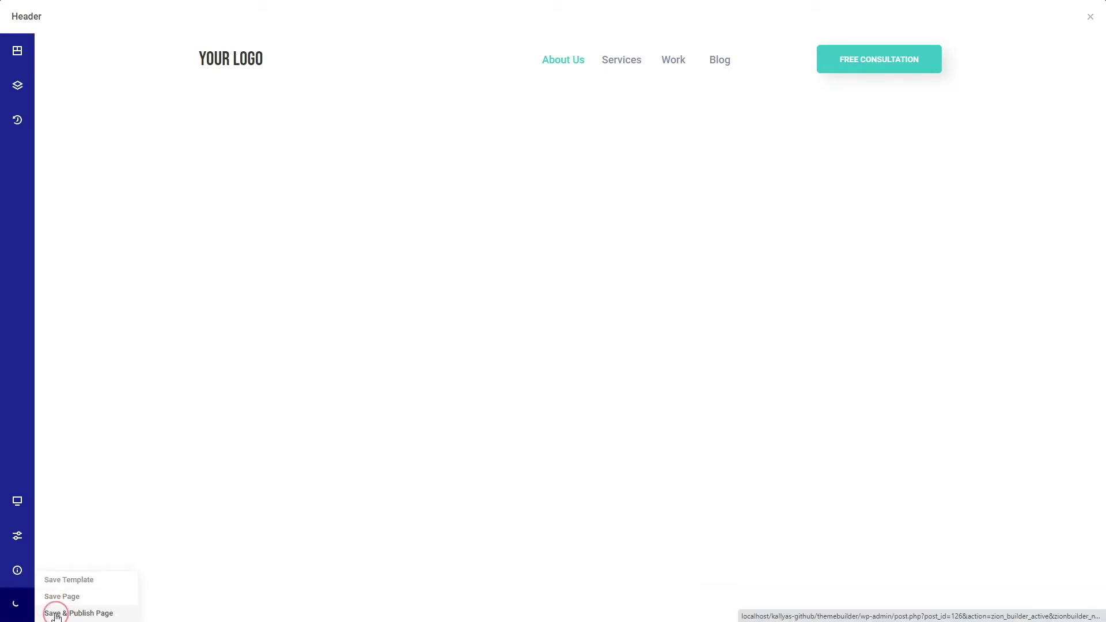
click(1091, 18)
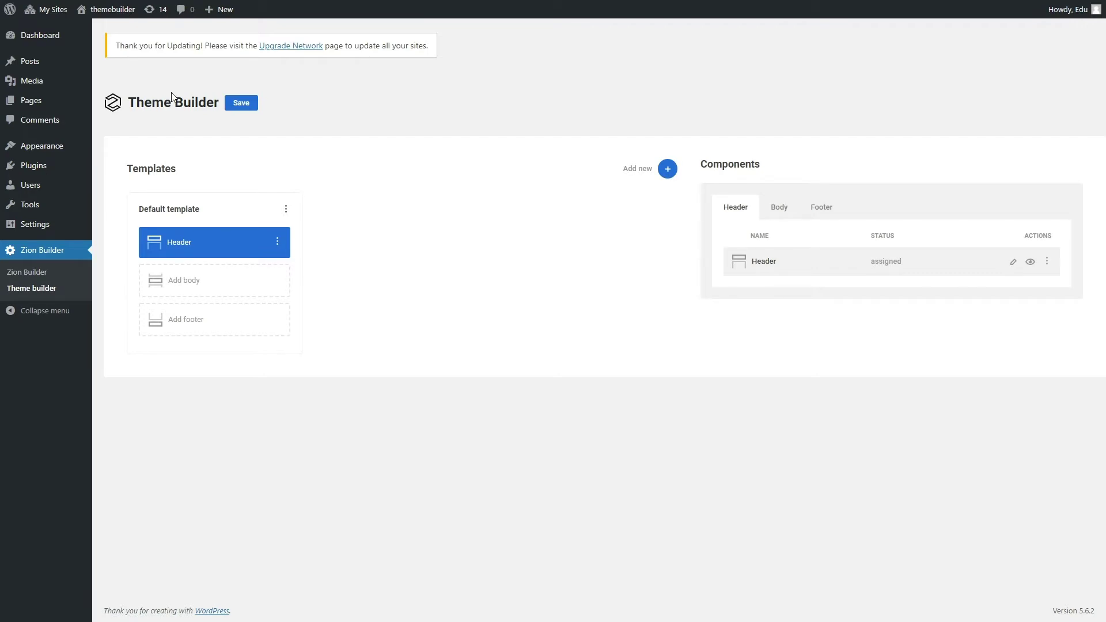
click(243, 104)
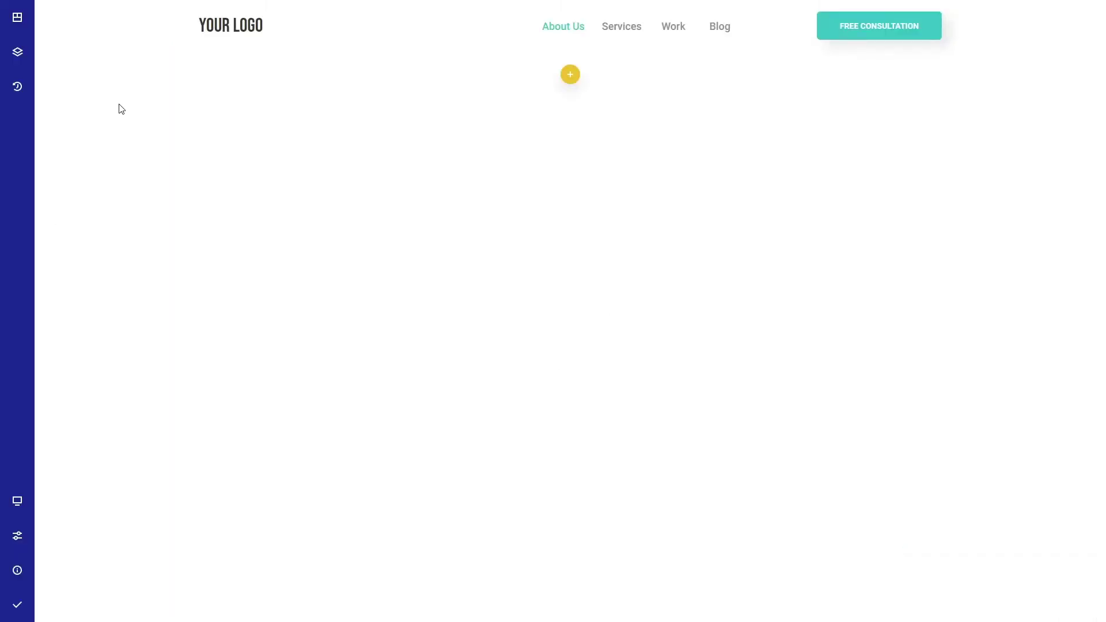
Save & Publish the page, then create a new footer template for the Default template.
mouse_move(5, 609)
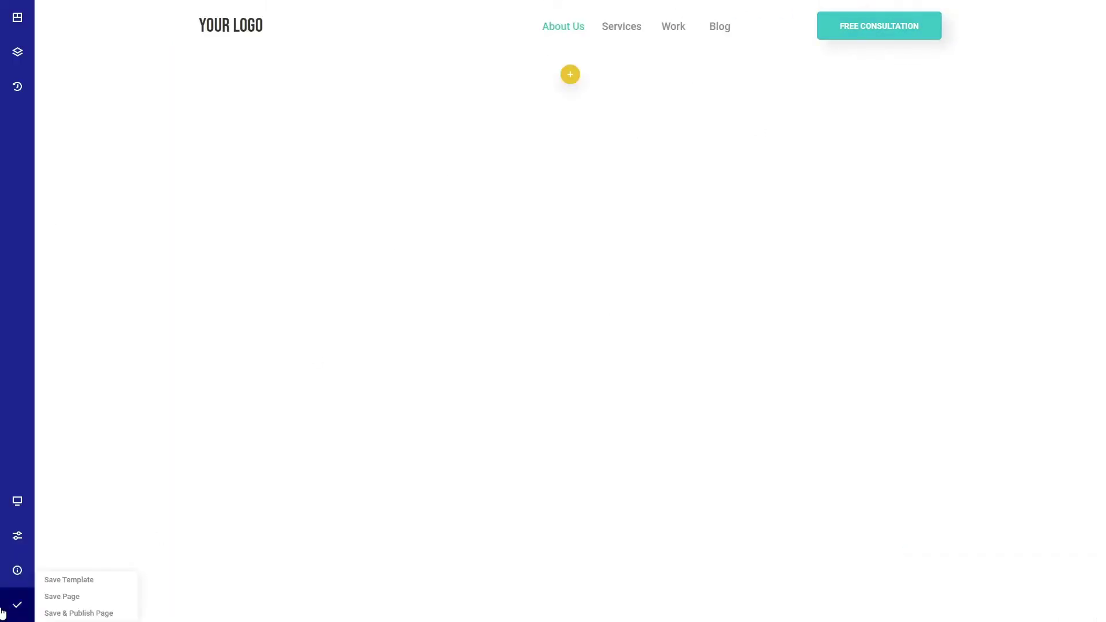
click(72, 614)
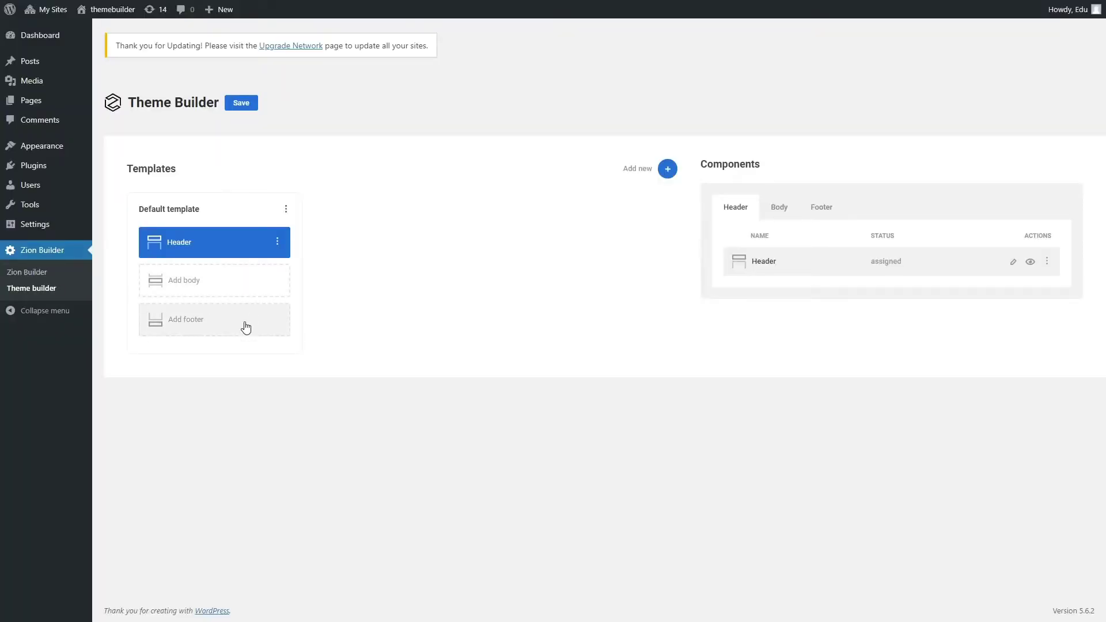
click(243, 326)
click(221, 357)
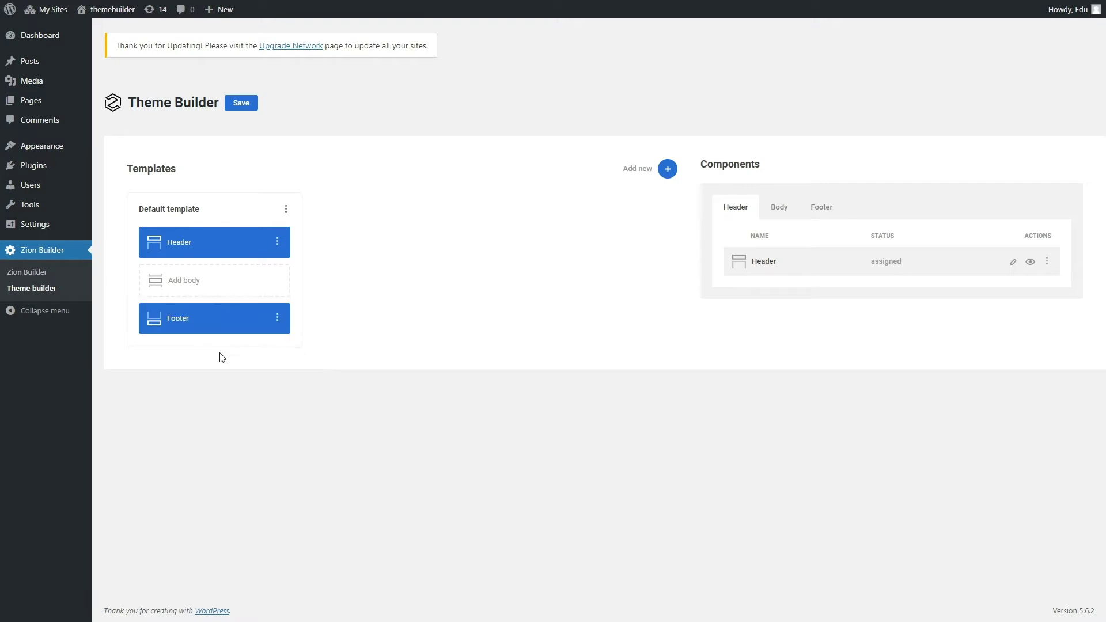
Insert the light Footer section from PRO Sections into the Footer, then Save & Publish it.
click(278, 319)
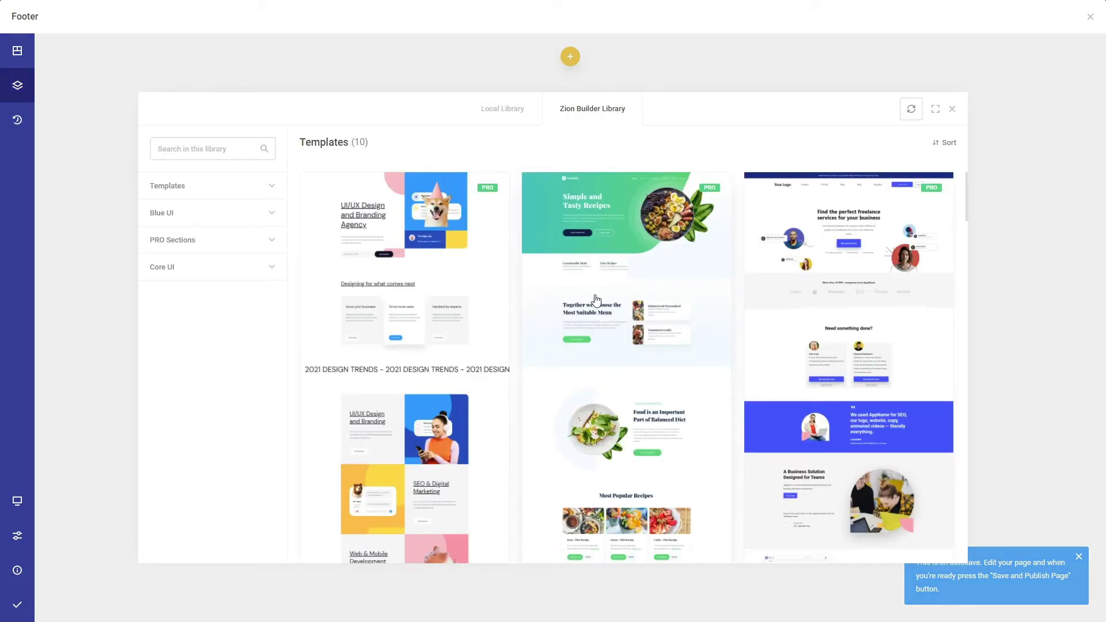
click(190, 246)
scroll(645, 317, down, 12)
scroll(648, 323, down, 15)
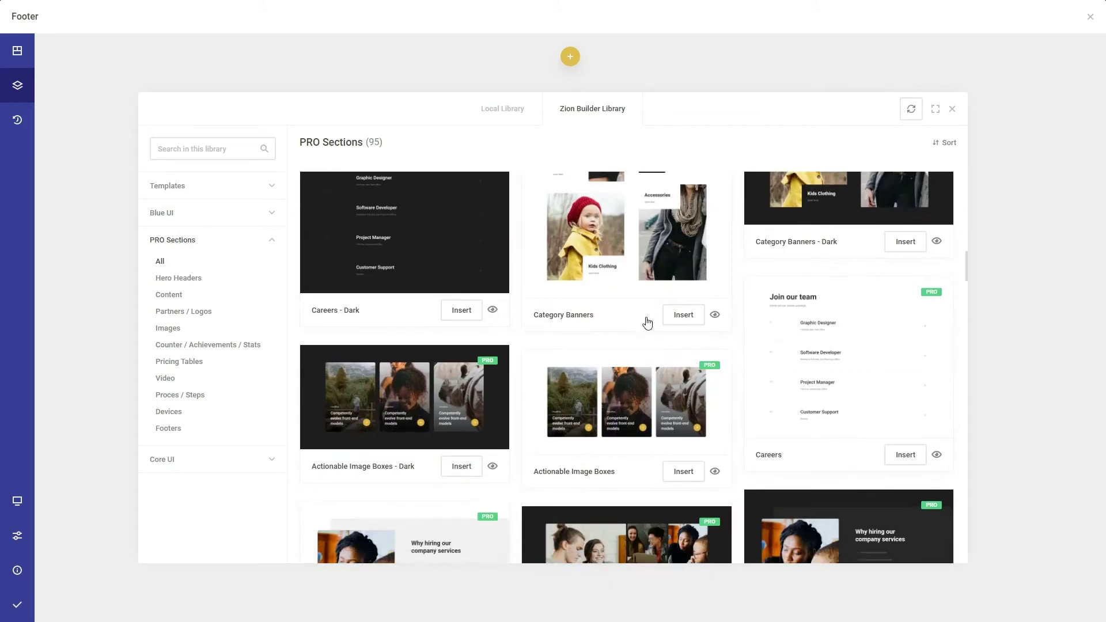
scroll(649, 320, down, 10)
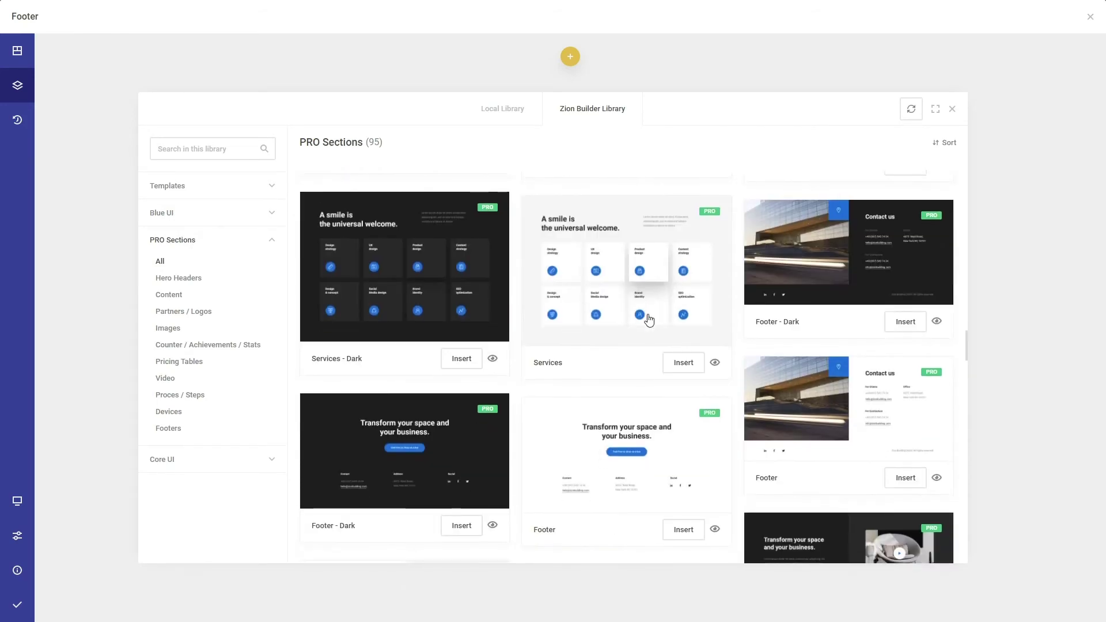
click(702, 243)
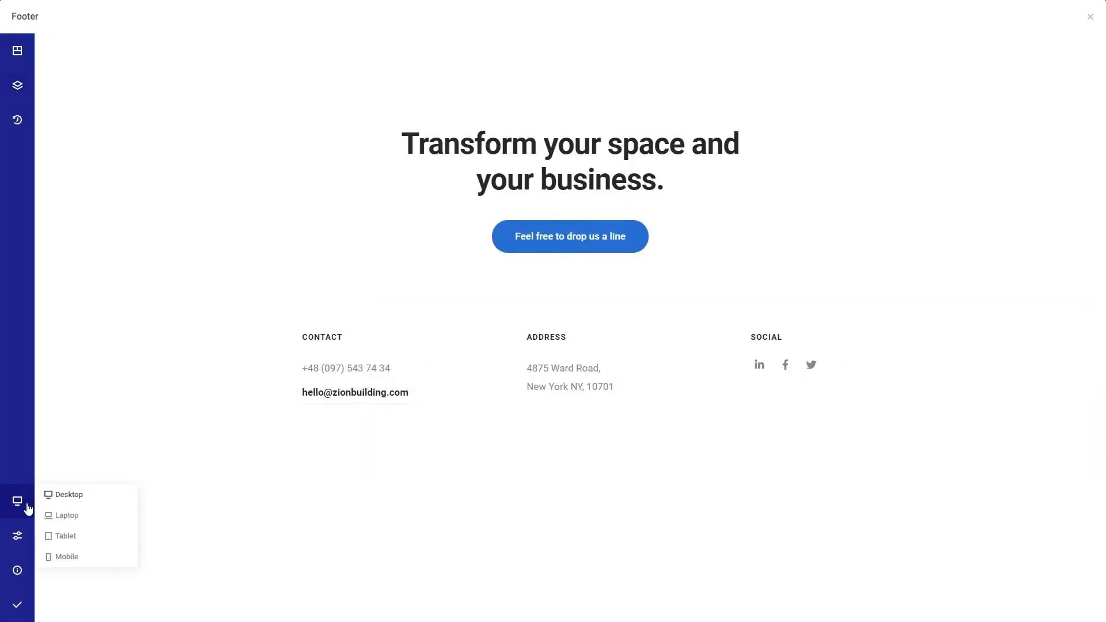
mouse_move(21, 597)
click(58, 613)
click(1091, 17)
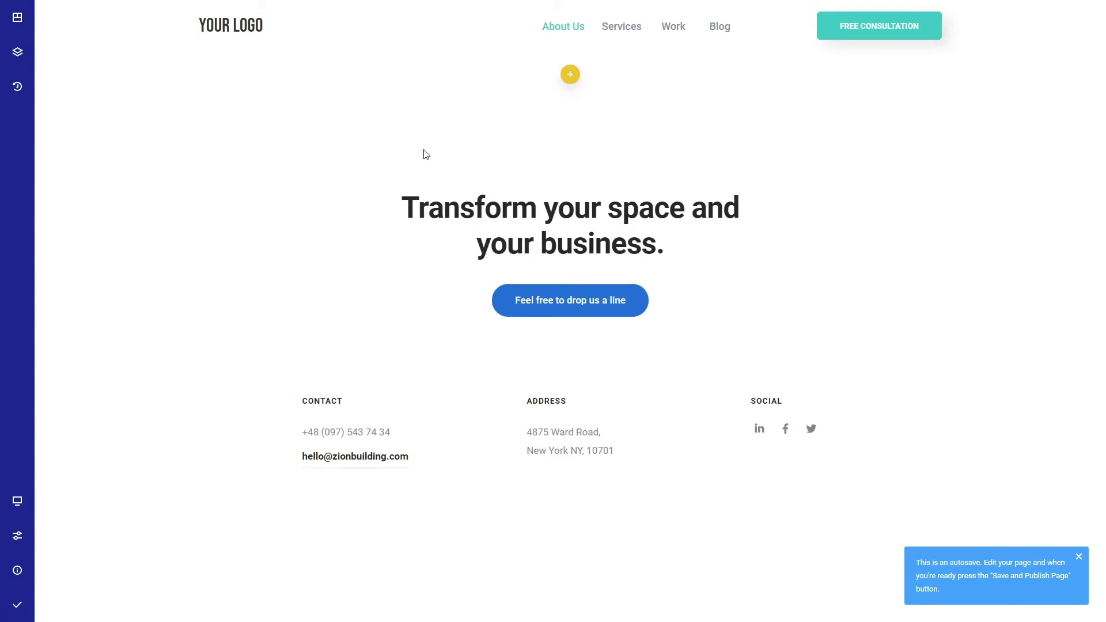
Add a two-column section below the header, Save & Publish, and return to Theme Builder.
click(569, 75)
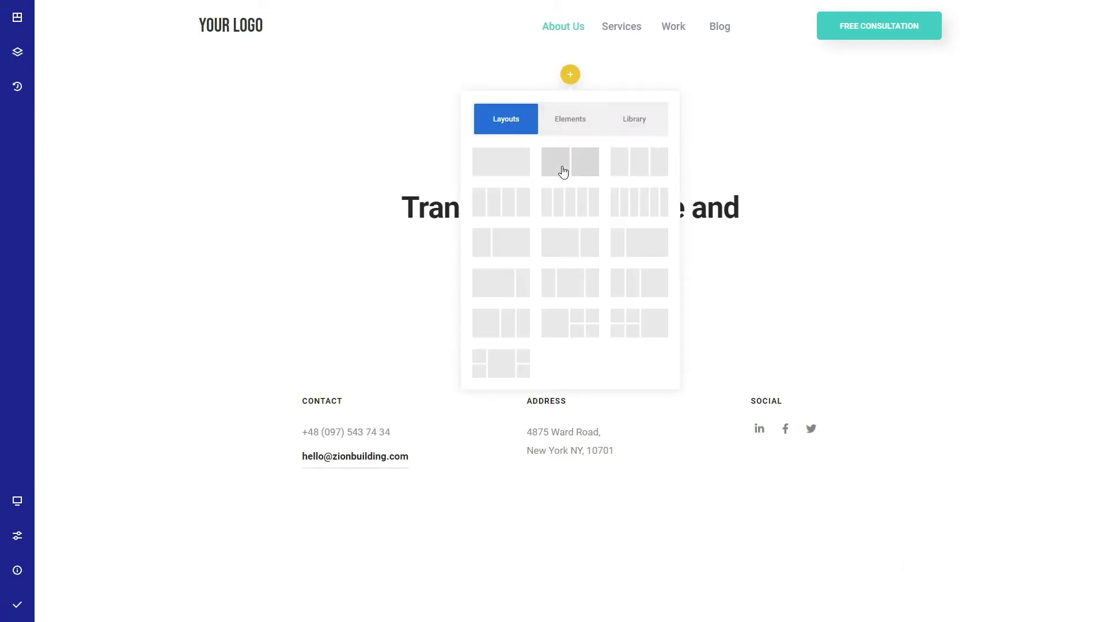
click(559, 175)
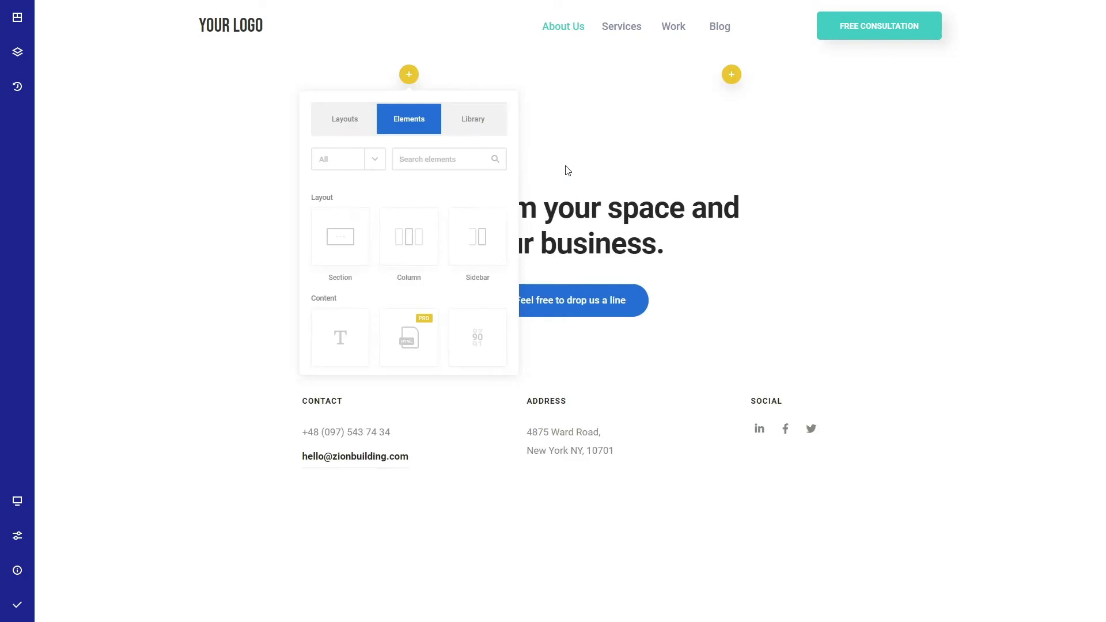
click(187, 161)
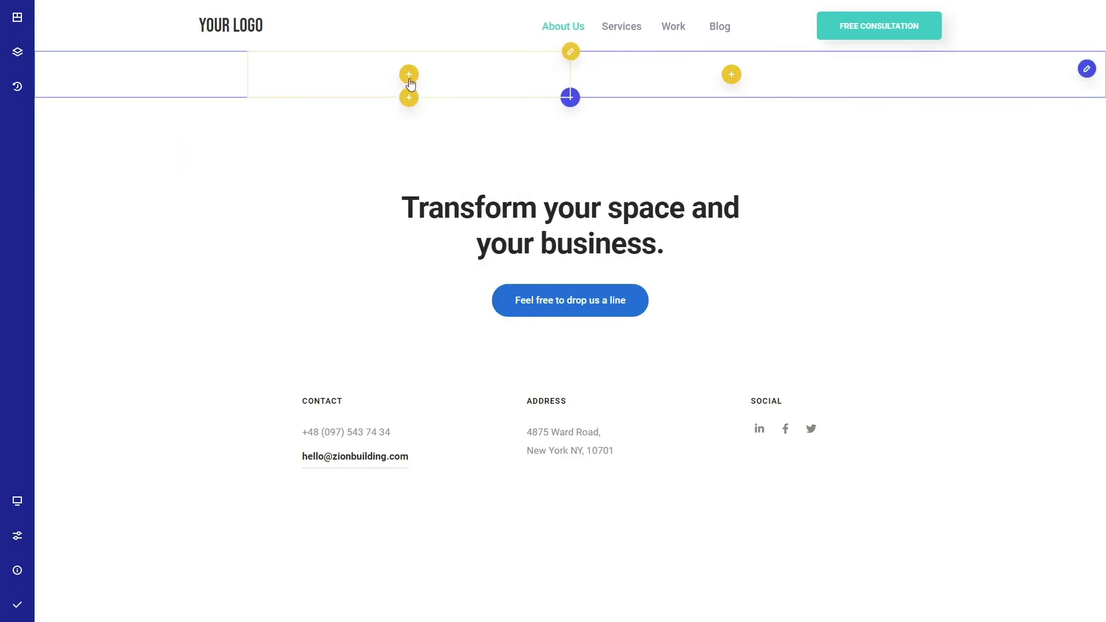
click(60, 613)
key(alt+Left)
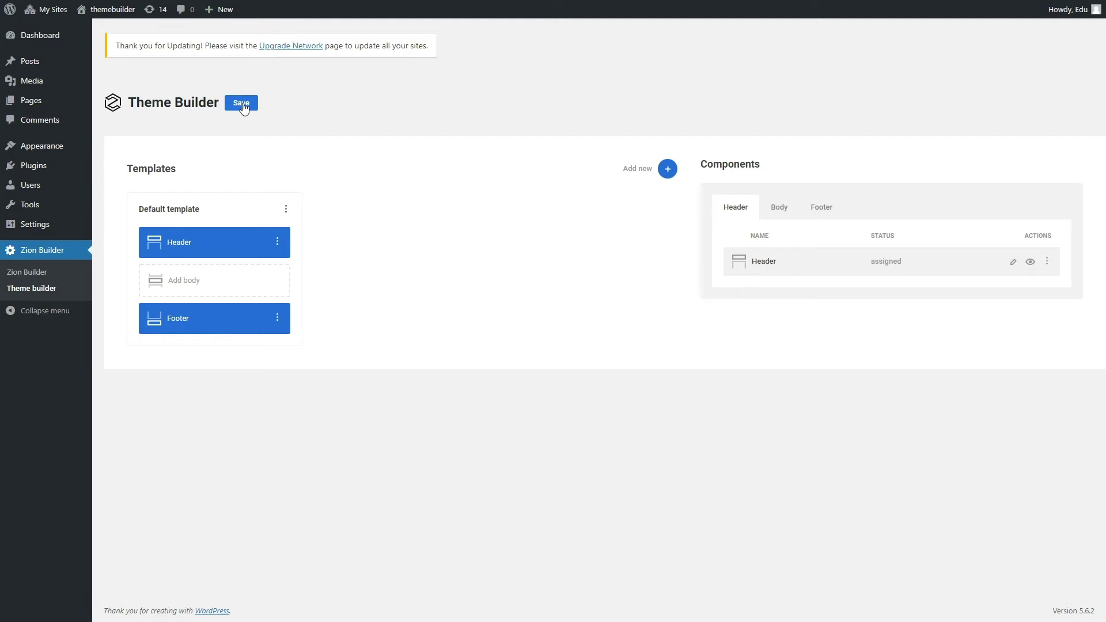
Leave fullscreen, add a new WordPress page titled 'About us', and open it in Zion Builder.
key(F11)
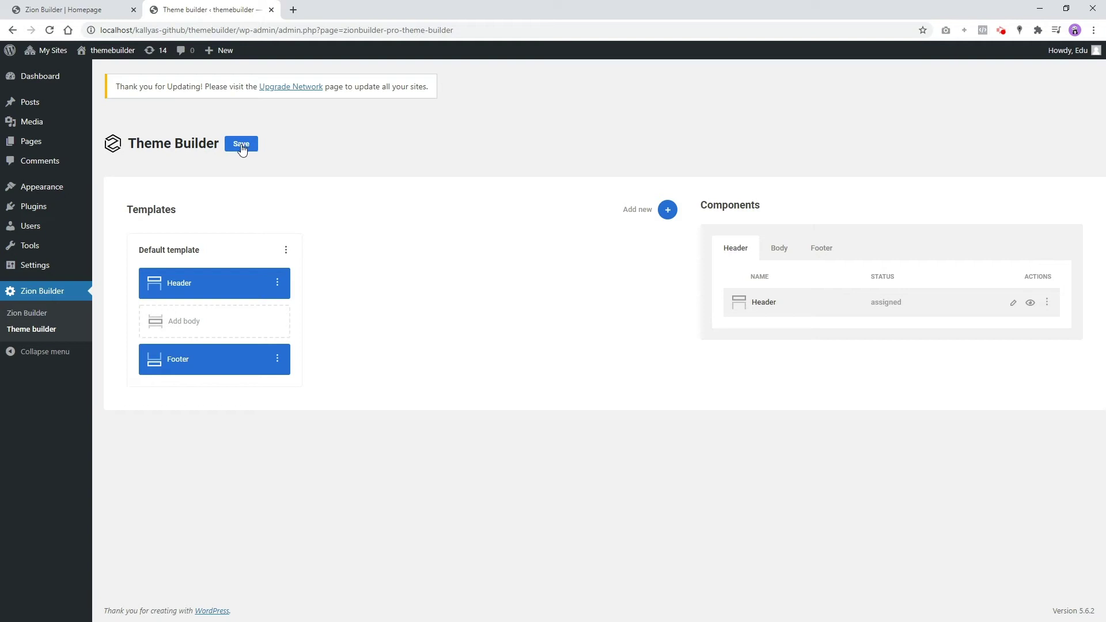
click(46, 145)
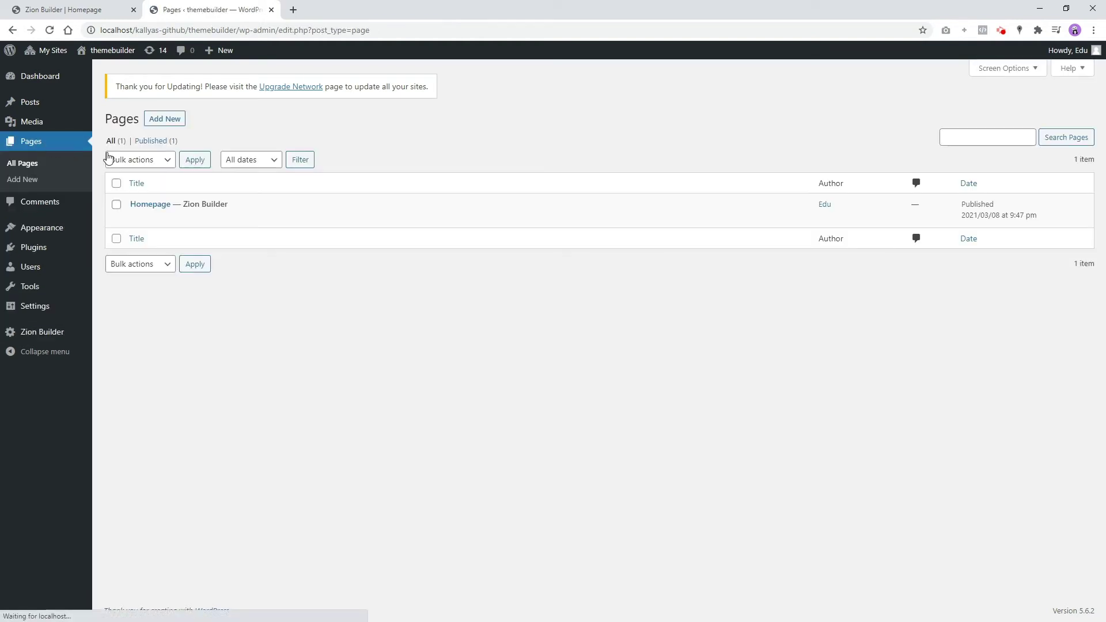
click(165, 118)
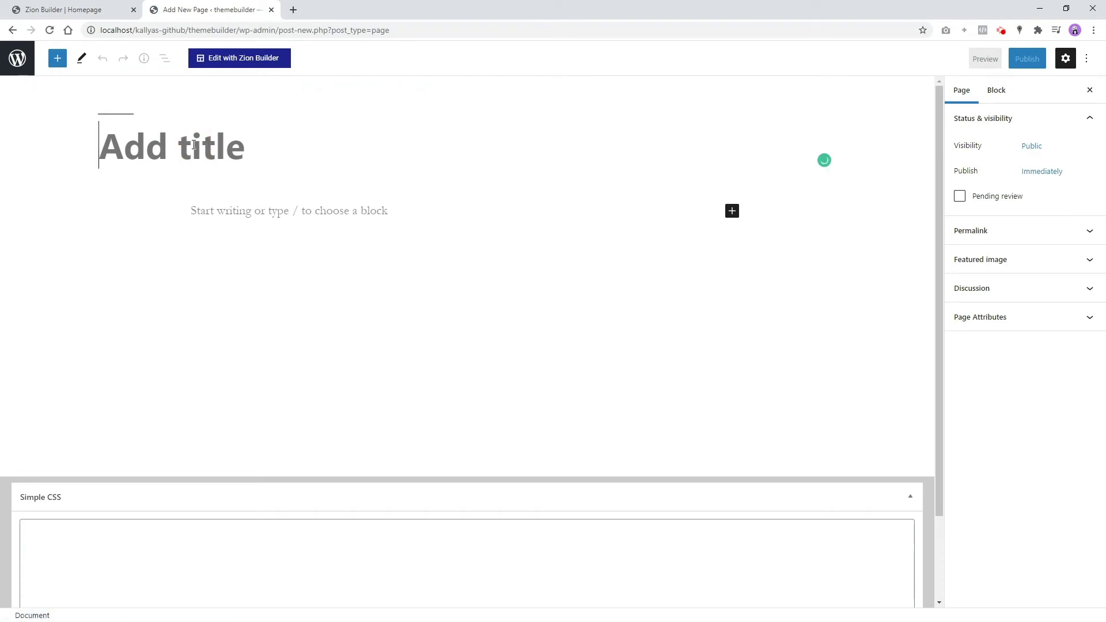
text(About us)
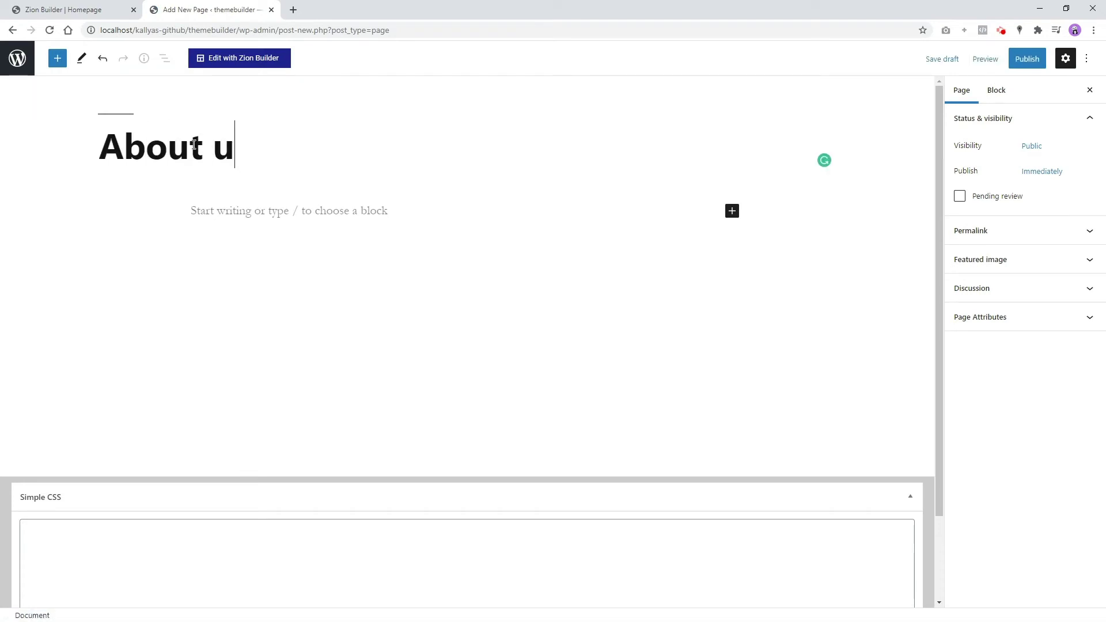
click(241, 60)
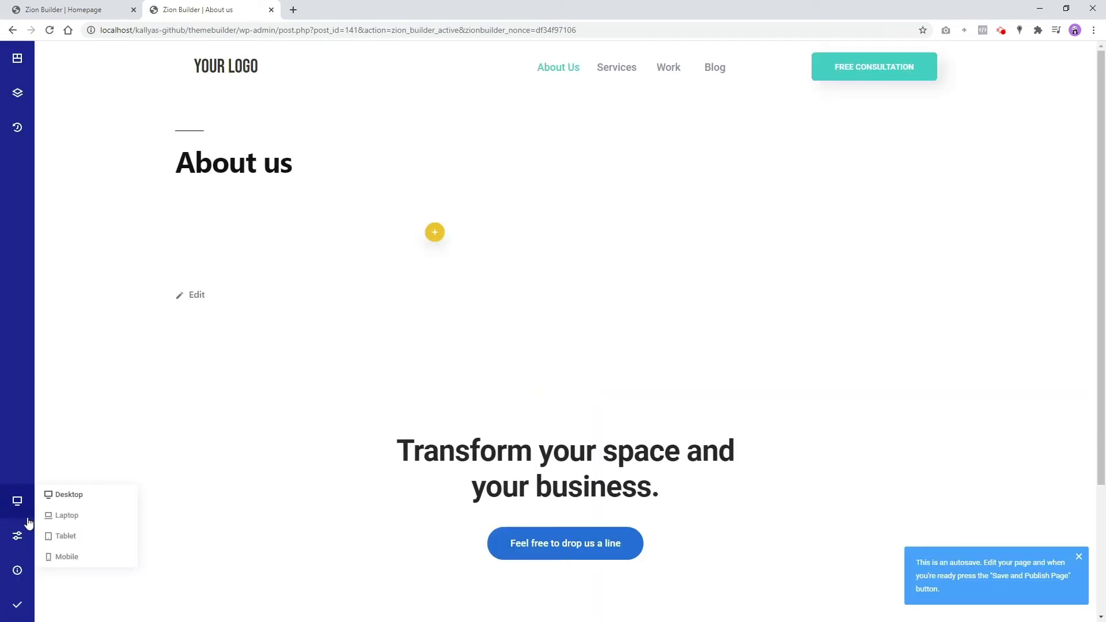
Set the About us page layout to Zion Builder Full Width and publish it.
click(17, 536)
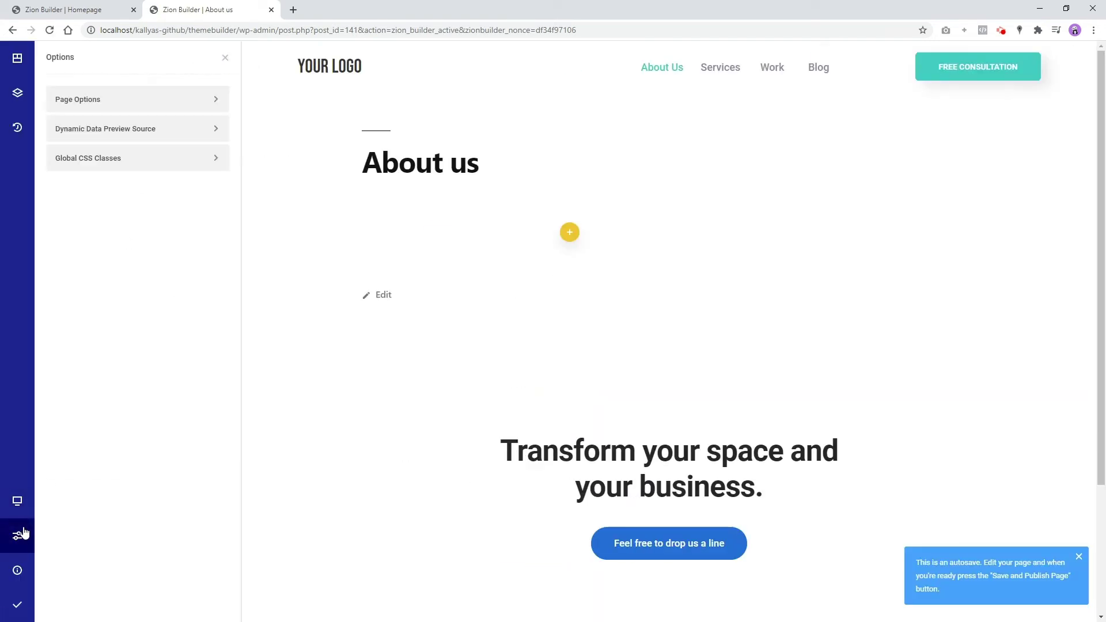
click(133, 106)
click(110, 233)
click(123, 286)
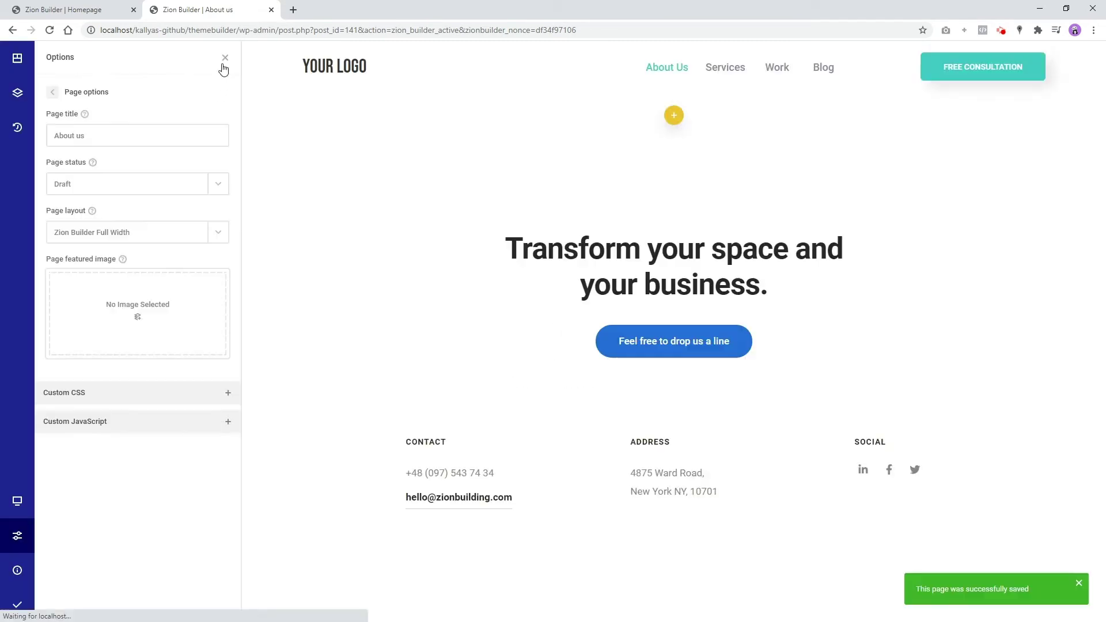
click(225, 60)
mouse_move(18, 605)
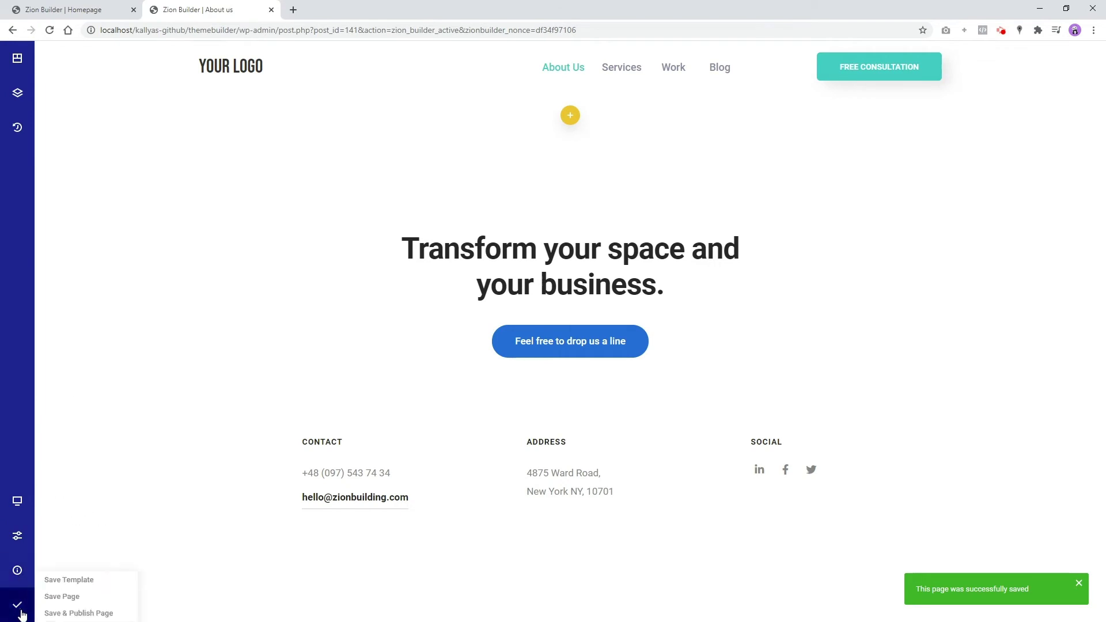
click(59, 597)
Open the Theme Builder templates page from the Zion Builder dashboard.
mouse_move(19, 574)
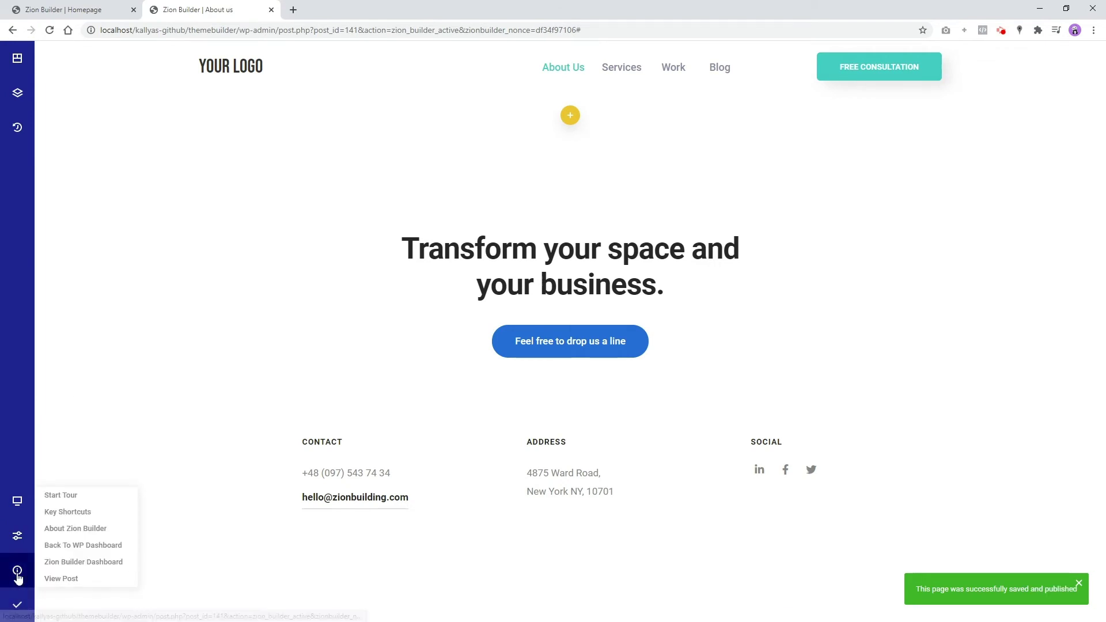
click(63, 562)
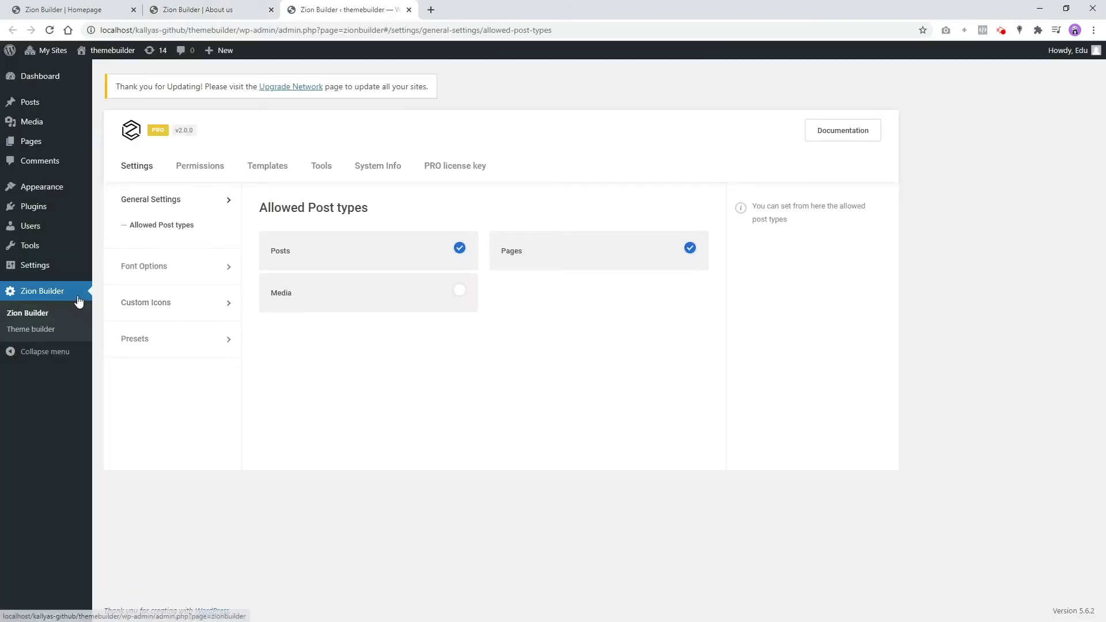
click(46, 331)
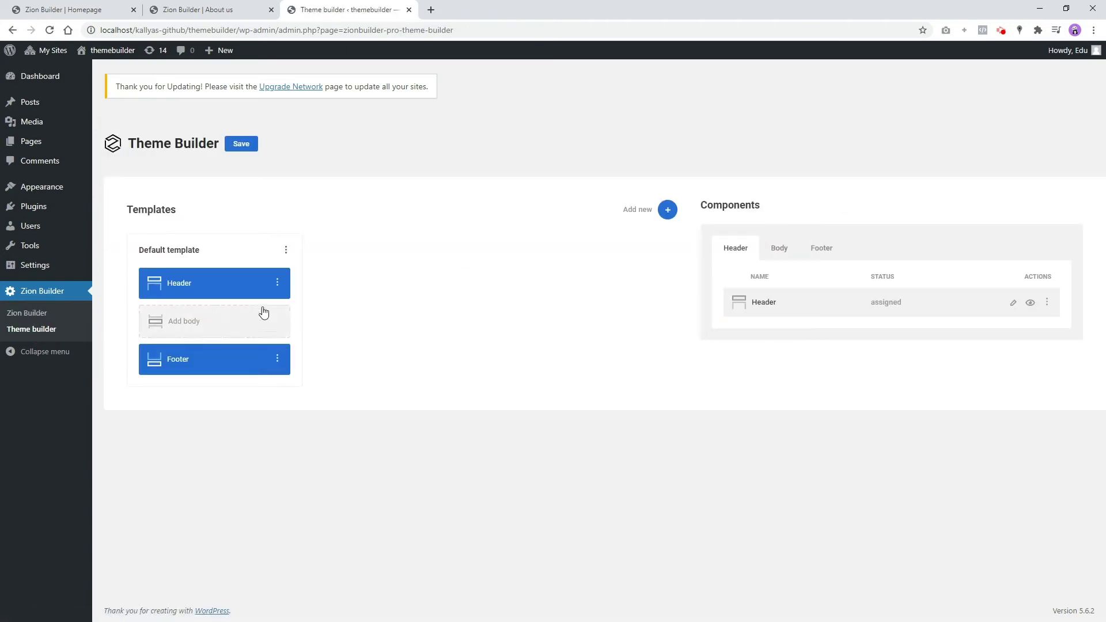
Add and save a new Theme Builder template assigned to Specific Pages > About us.
click(668, 211)
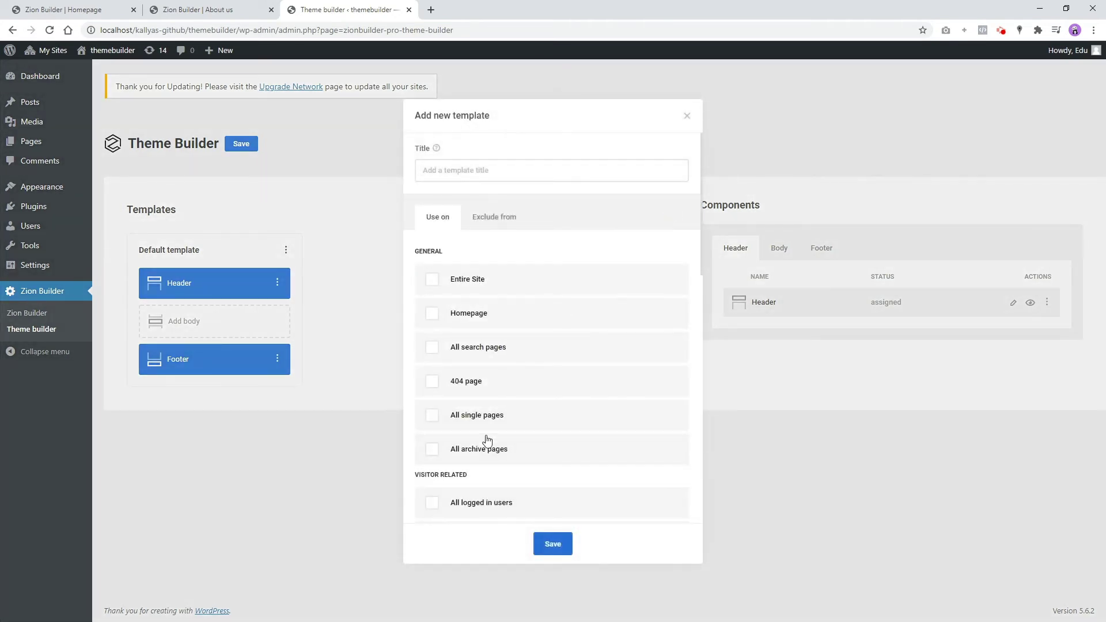
scroll(484, 448, down, 10)
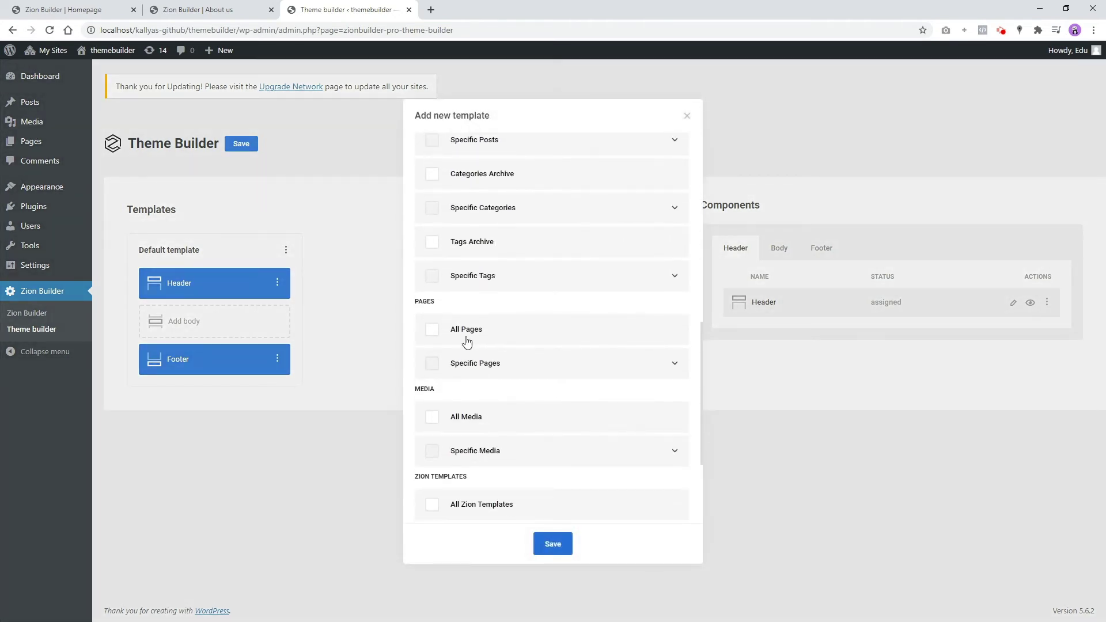
click(660, 370)
click(499, 430)
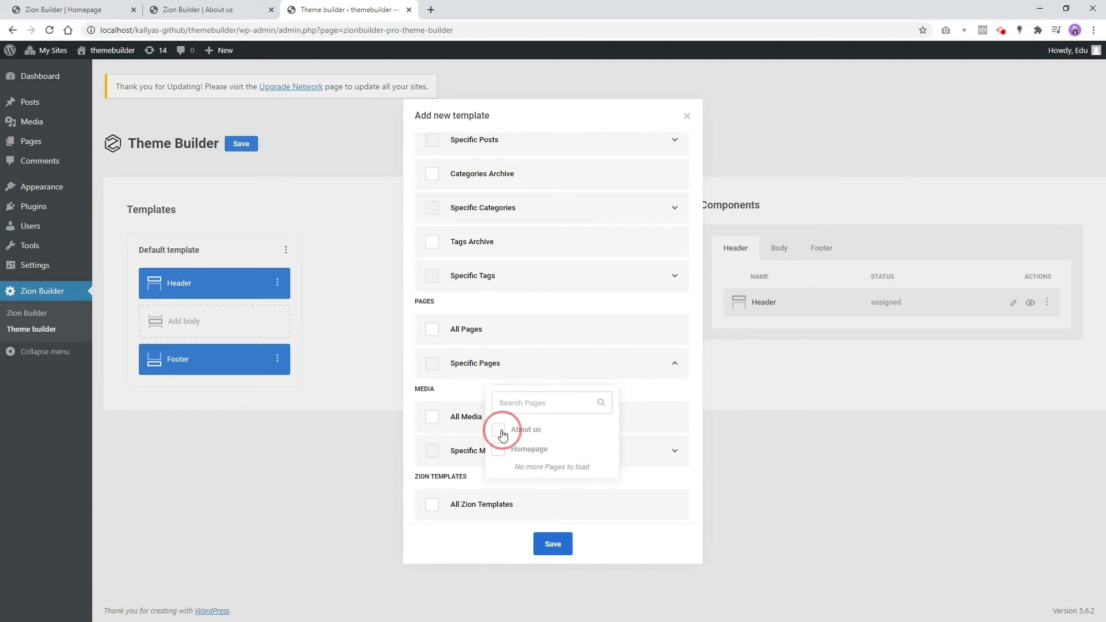
click(553, 544)
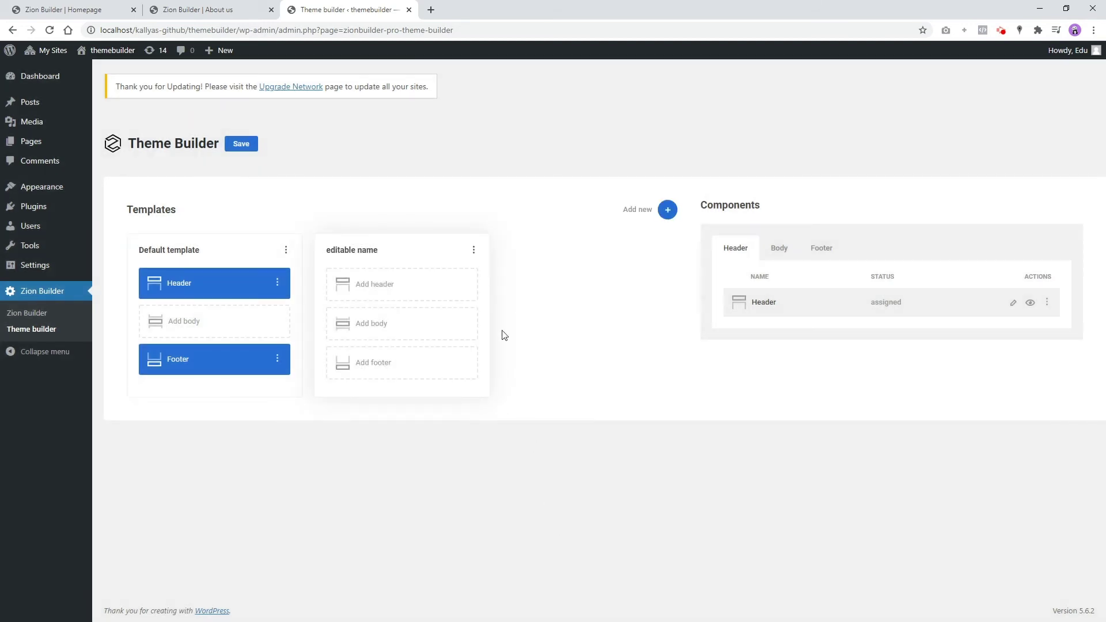
Create a new header for the About us template and save the Theme Builder.
click(452, 279)
click(414, 317)
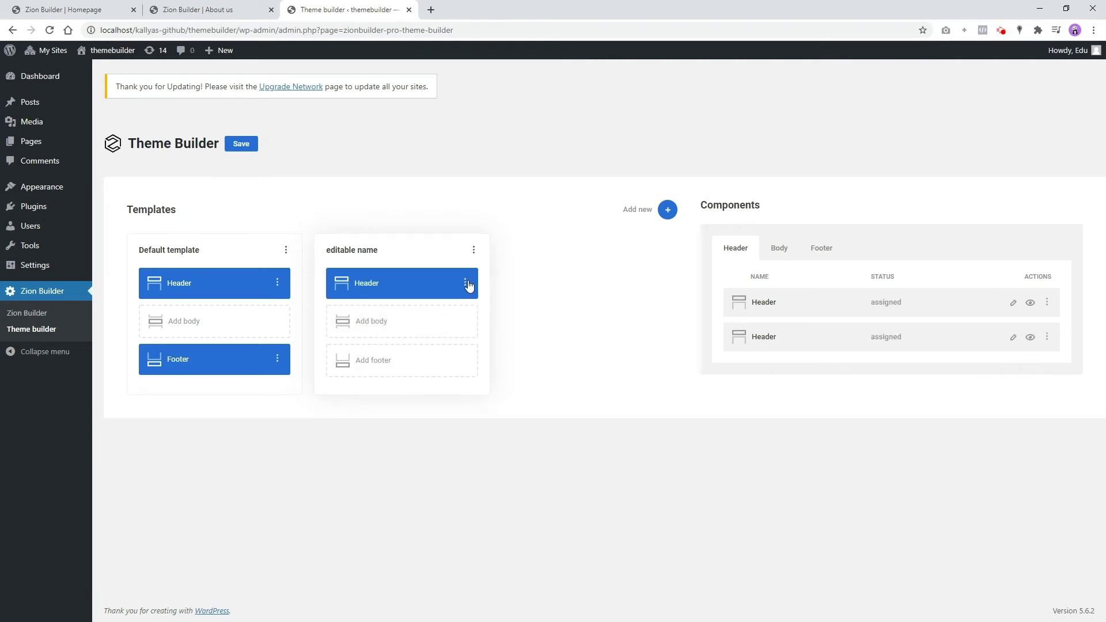
click(242, 148)
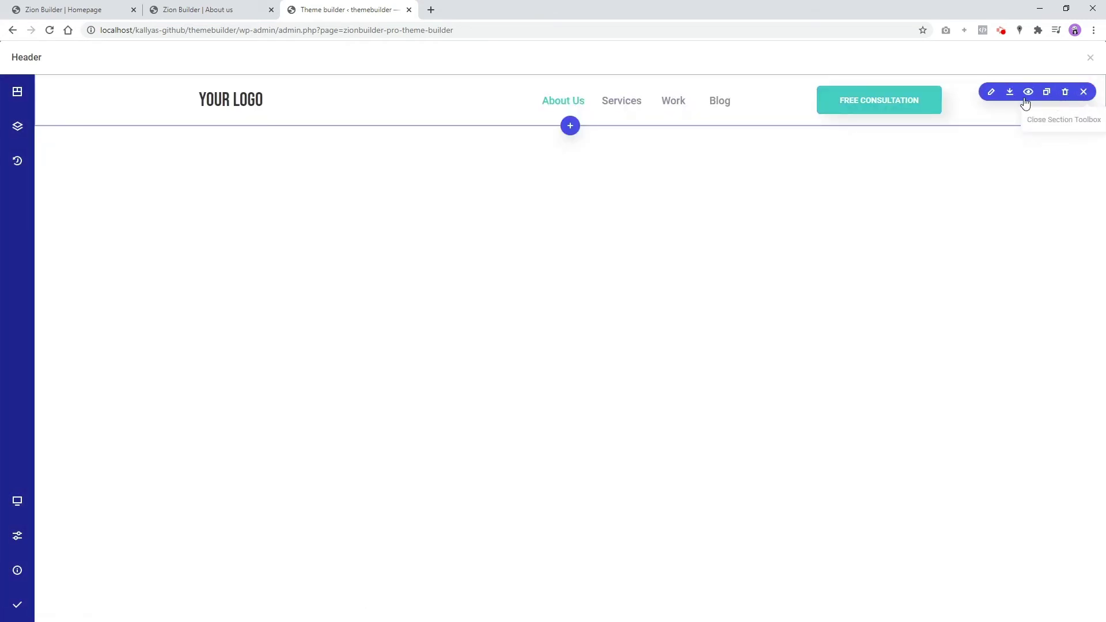
Save the logo-and-navigation header section to the library titled 'header'.
click(1009, 93)
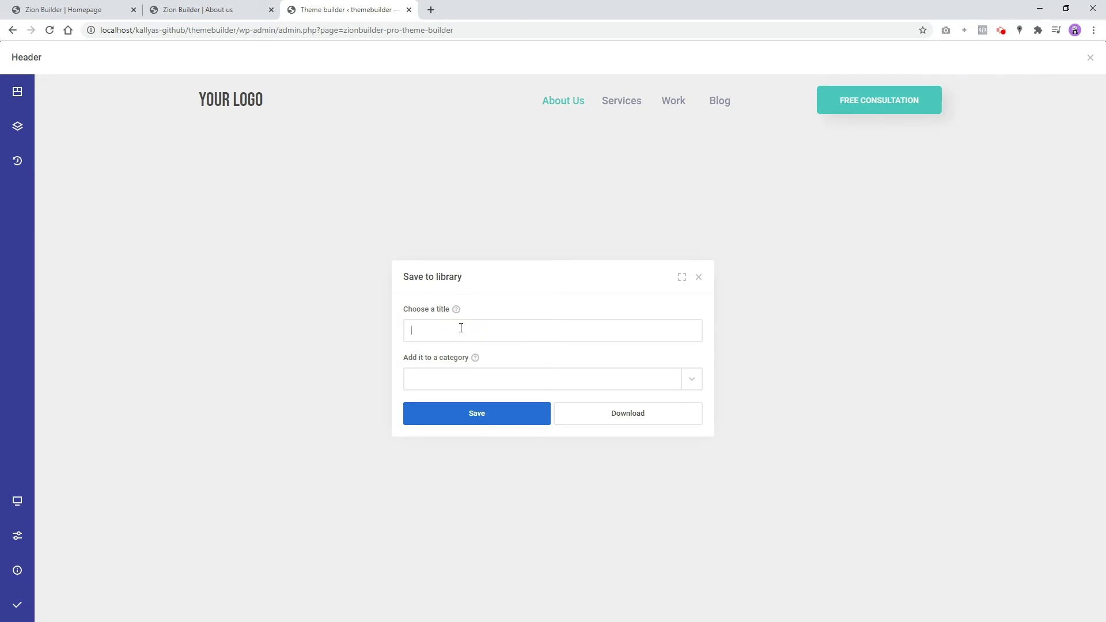
text(header)
click(477, 414)
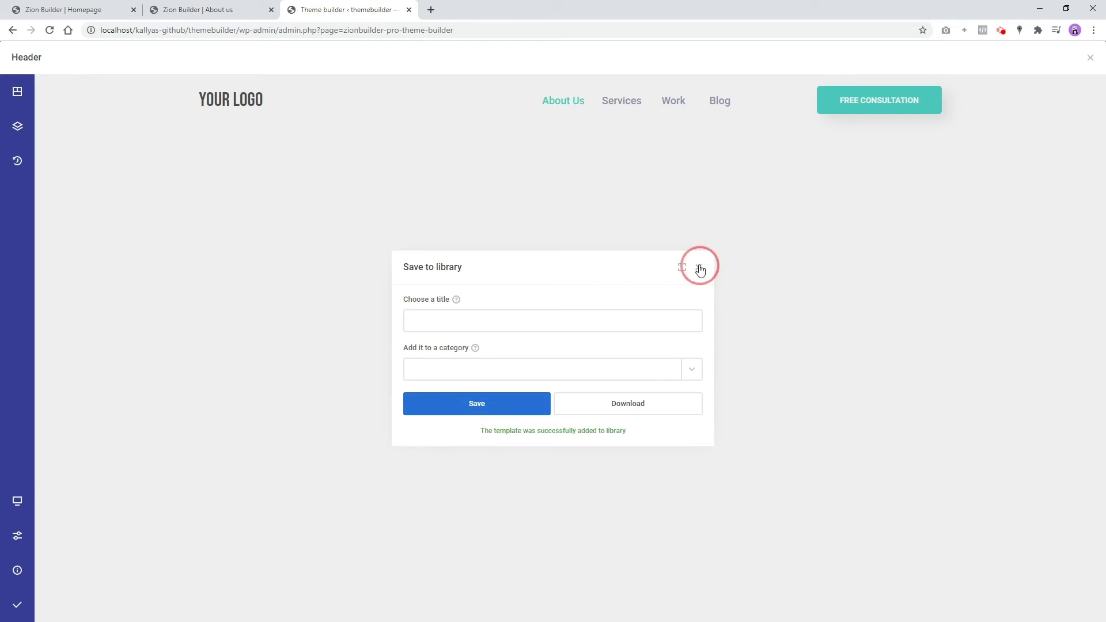
click(699, 267)
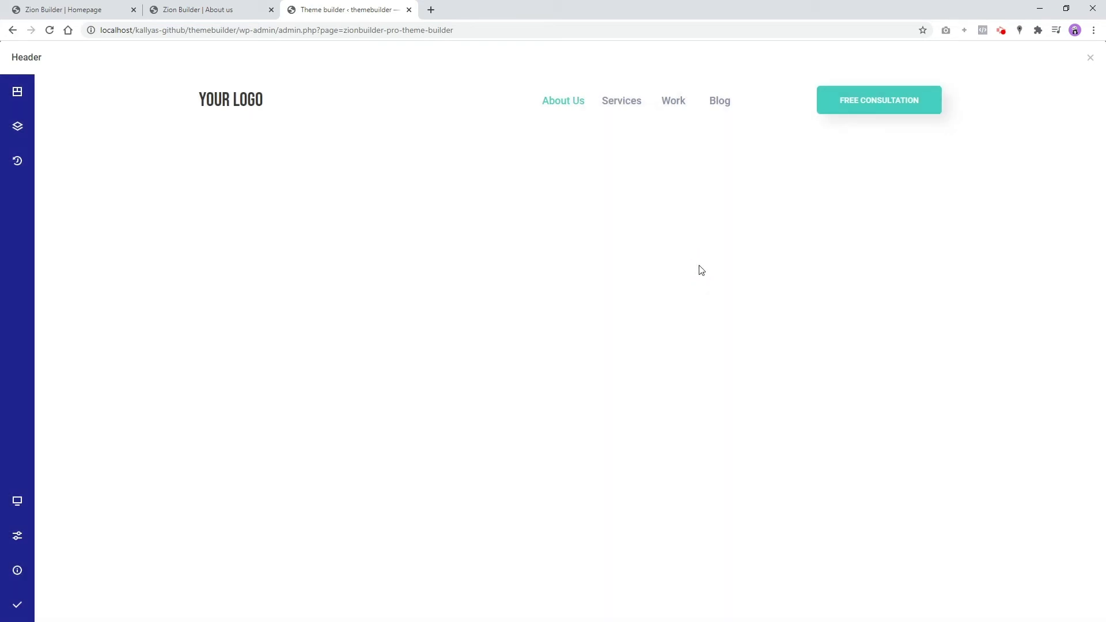
Save the templates, edit the About us template's header, and browse Local Library blocks.
click(1091, 58)
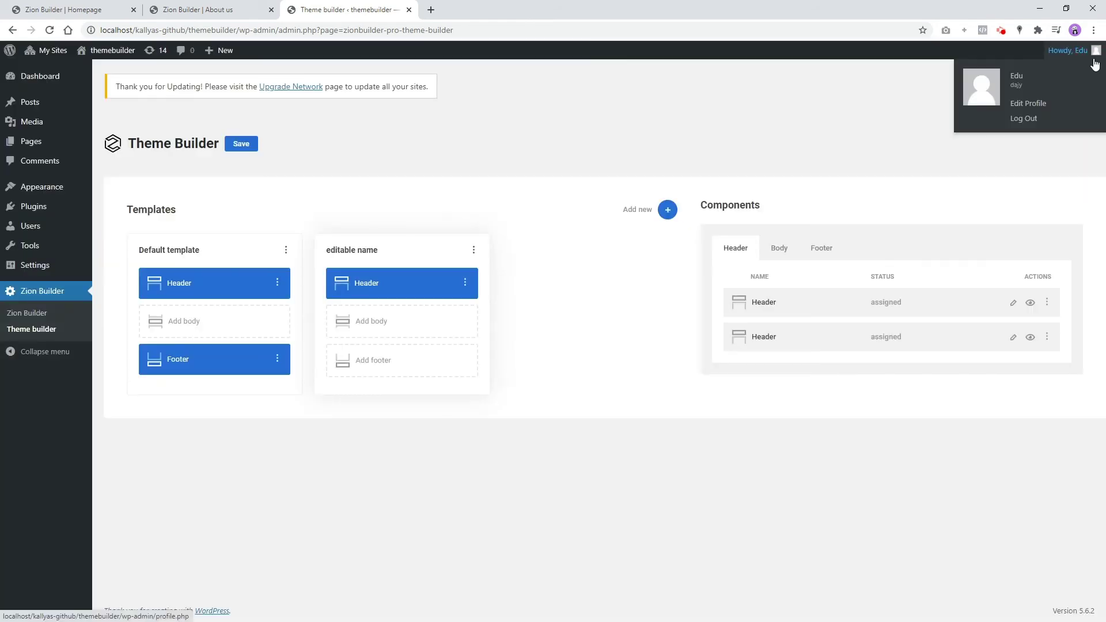
click(227, 149)
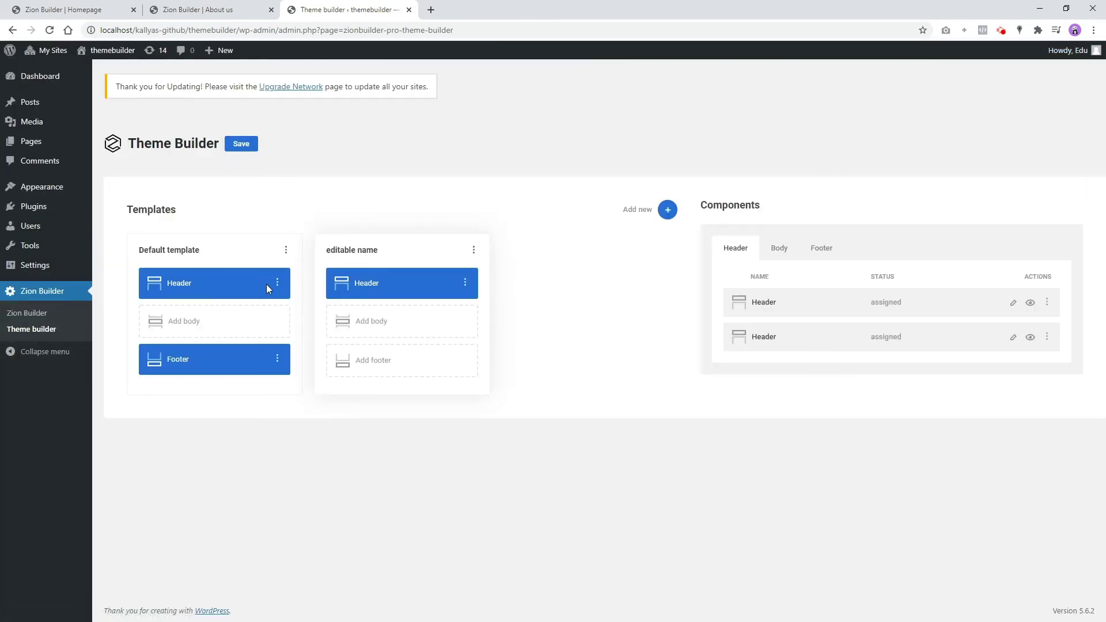
click(465, 283)
click(495, 282)
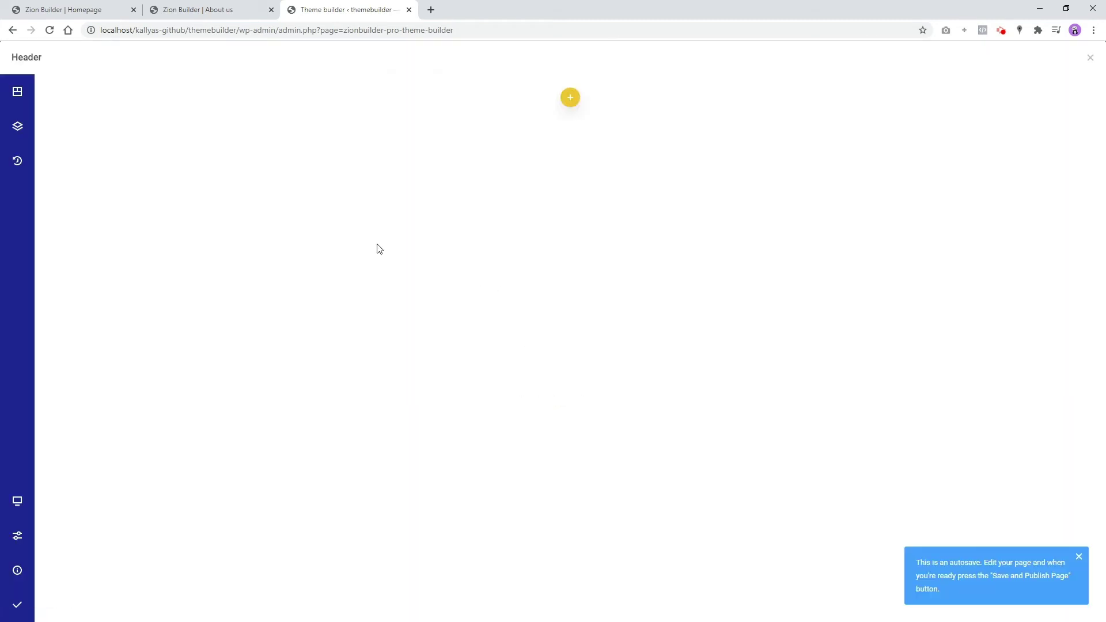
click(17, 129)
click(503, 147)
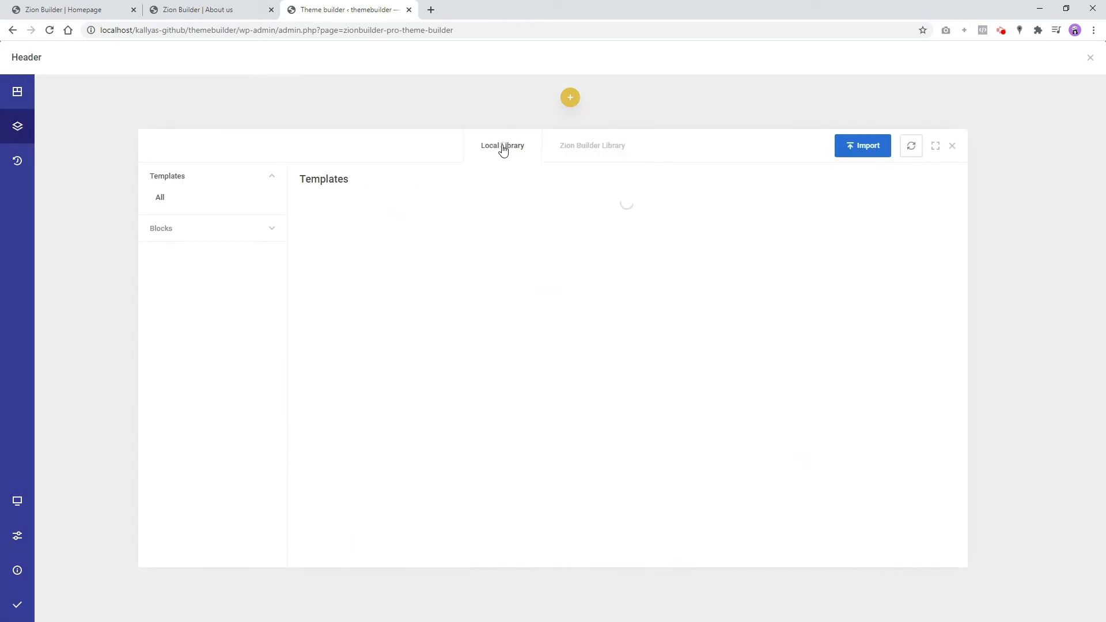
click(178, 231)
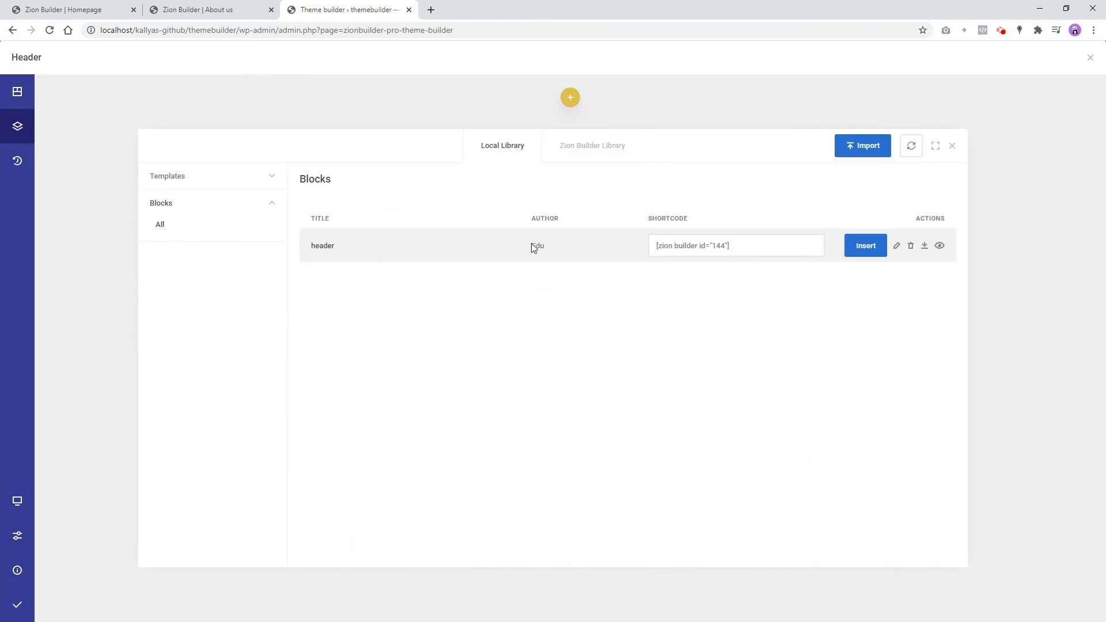
Insert the saved header block and make the header section's background black.
click(864, 247)
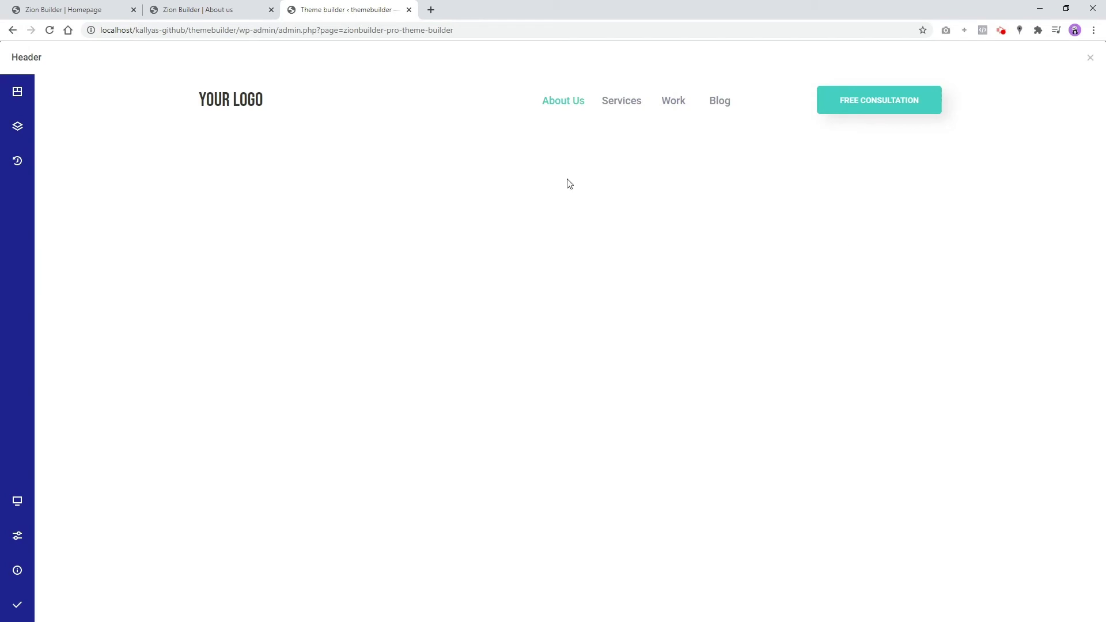
click(141, 99)
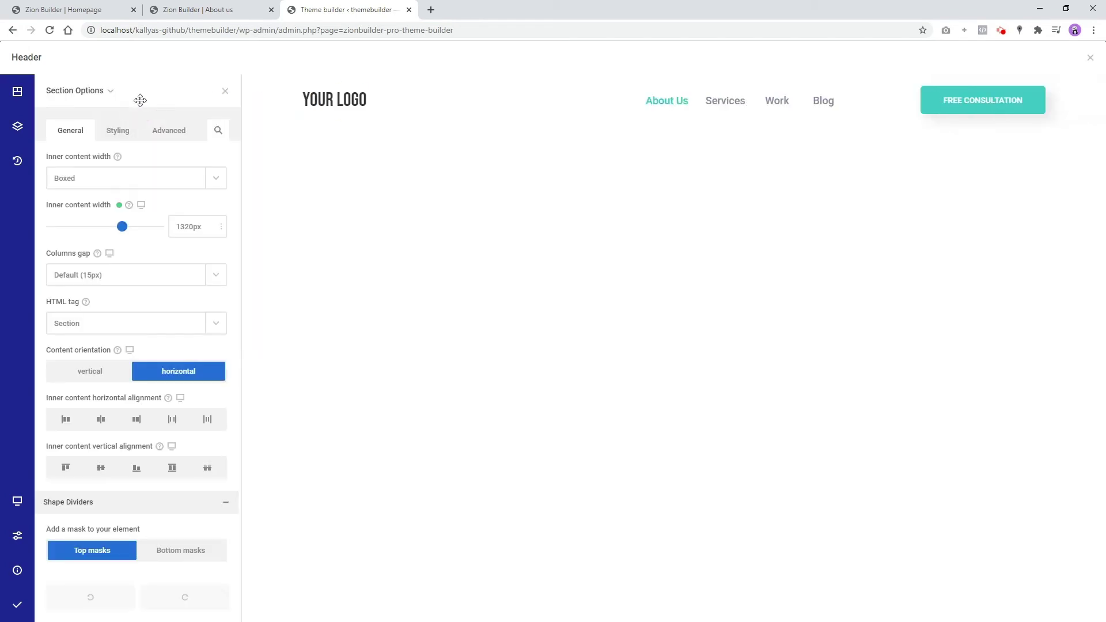
click(121, 132)
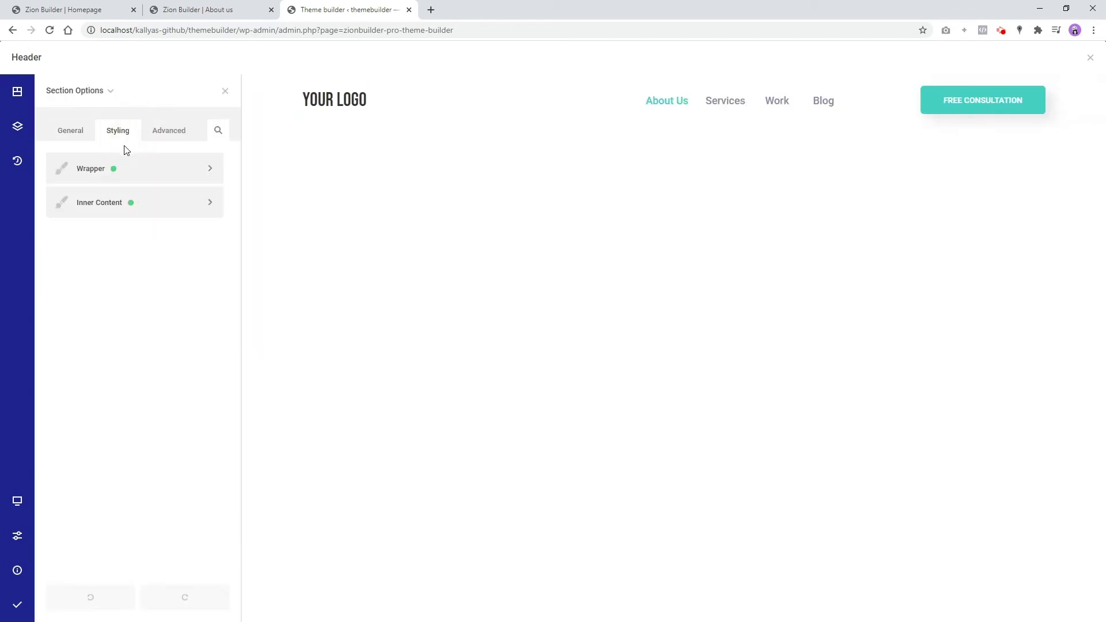
click(127, 168)
click(144, 227)
click(156, 239)
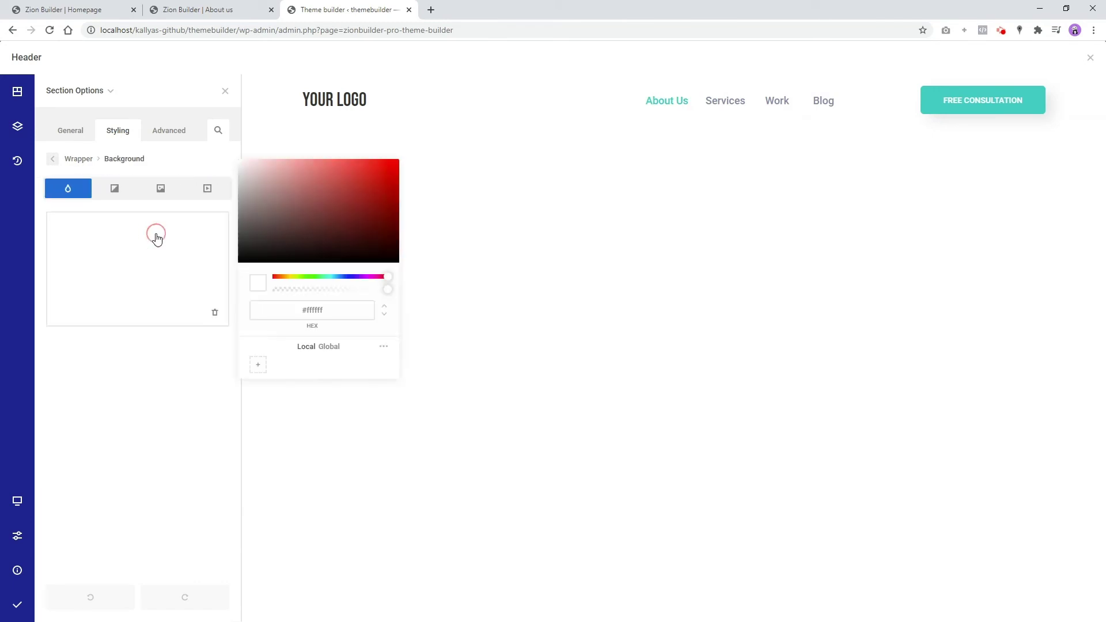
drag(267, 236, 244, 246)
Set the YOUR LOGO text's font colour to white (#ffffff).
right_click(324, 98)
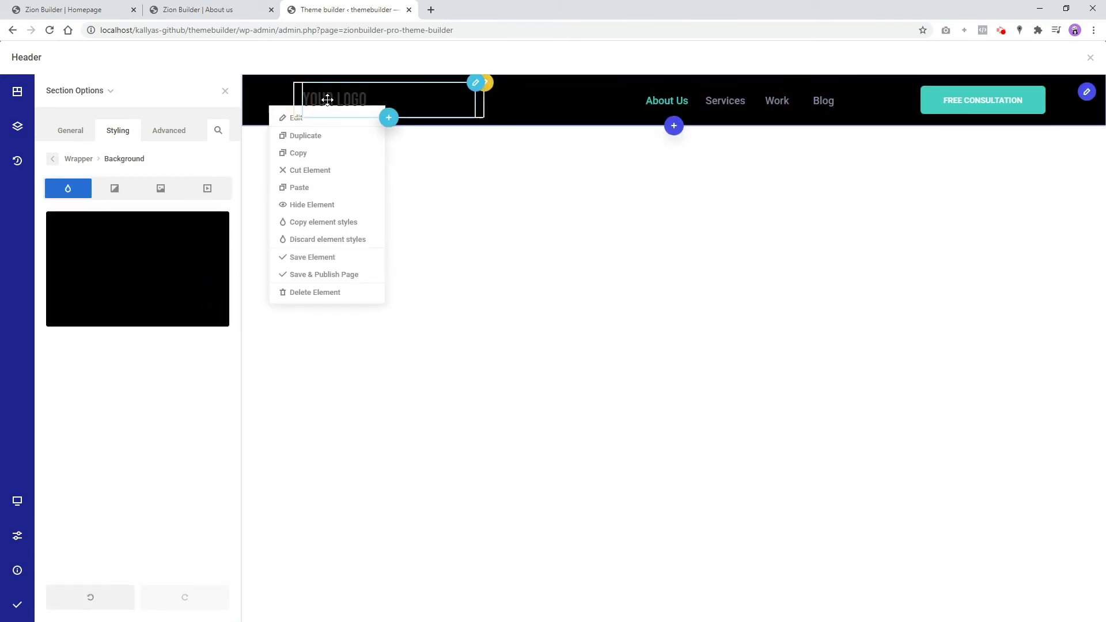
click(301, 121)
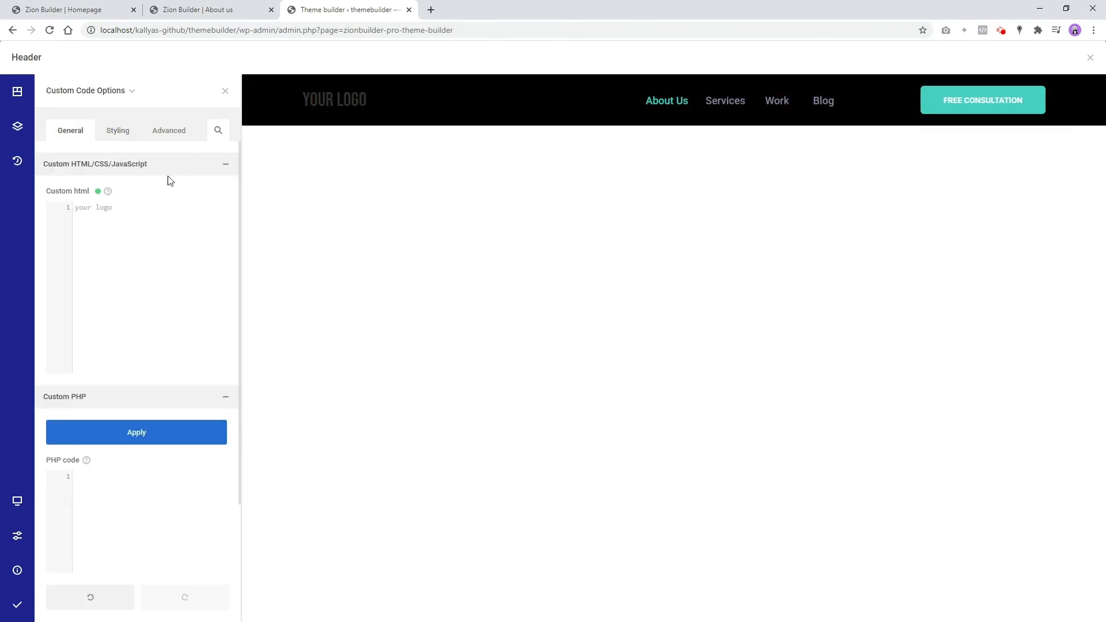
click(117, 130)
click(150, 173)
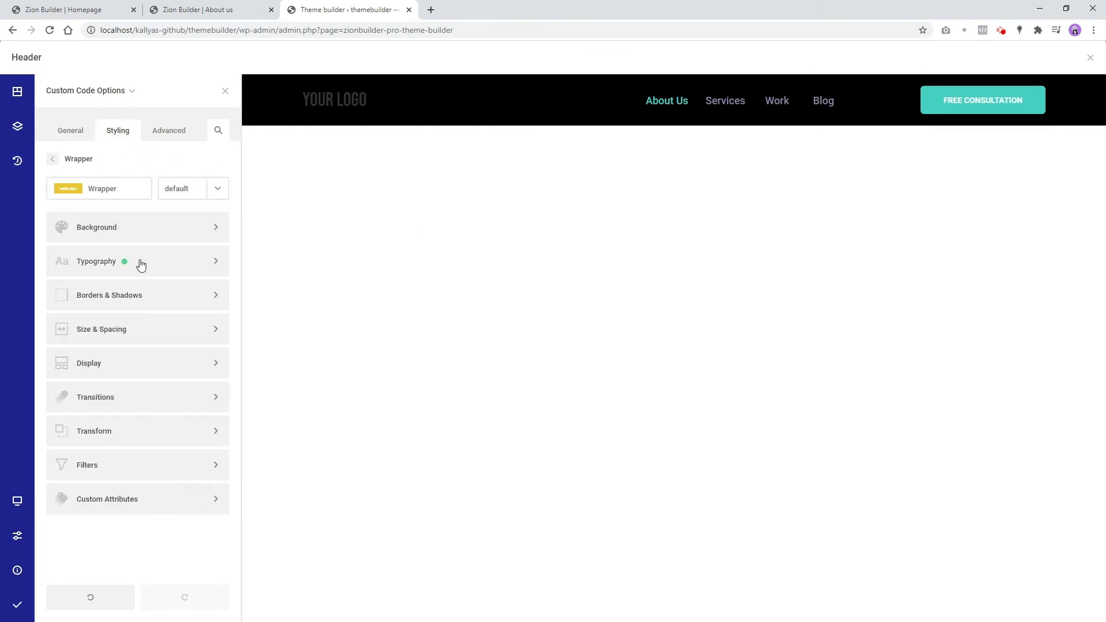
click(141, 260)
click(57, 336)
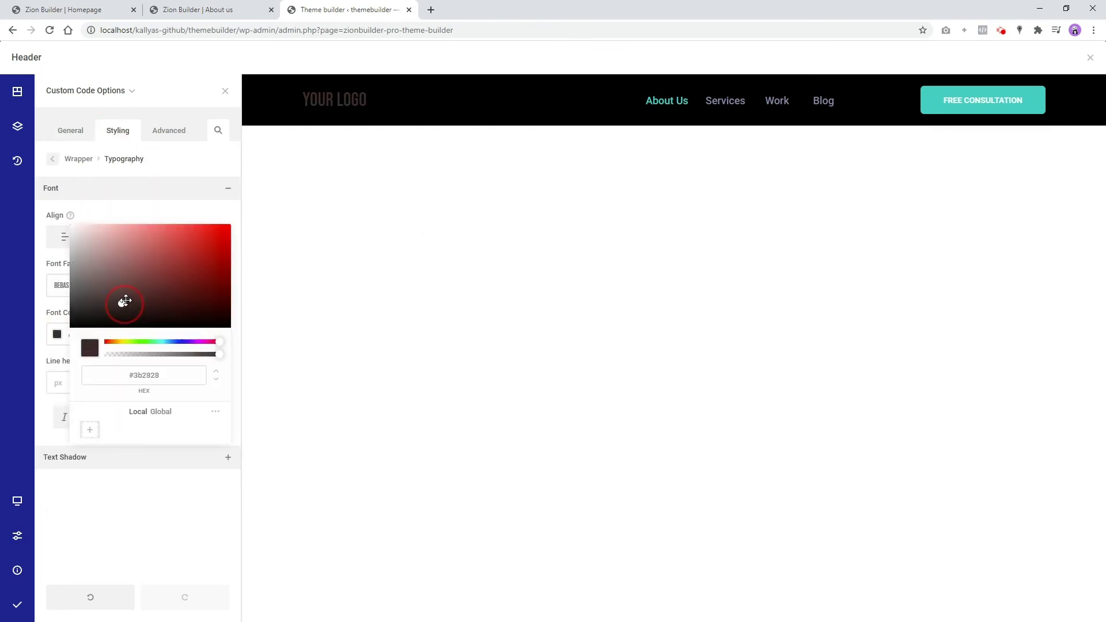
drag(141, 297, 58, 226)
click(195, 123)
Save & Publish the header and return to the Theme Builder.
click(227, 92)
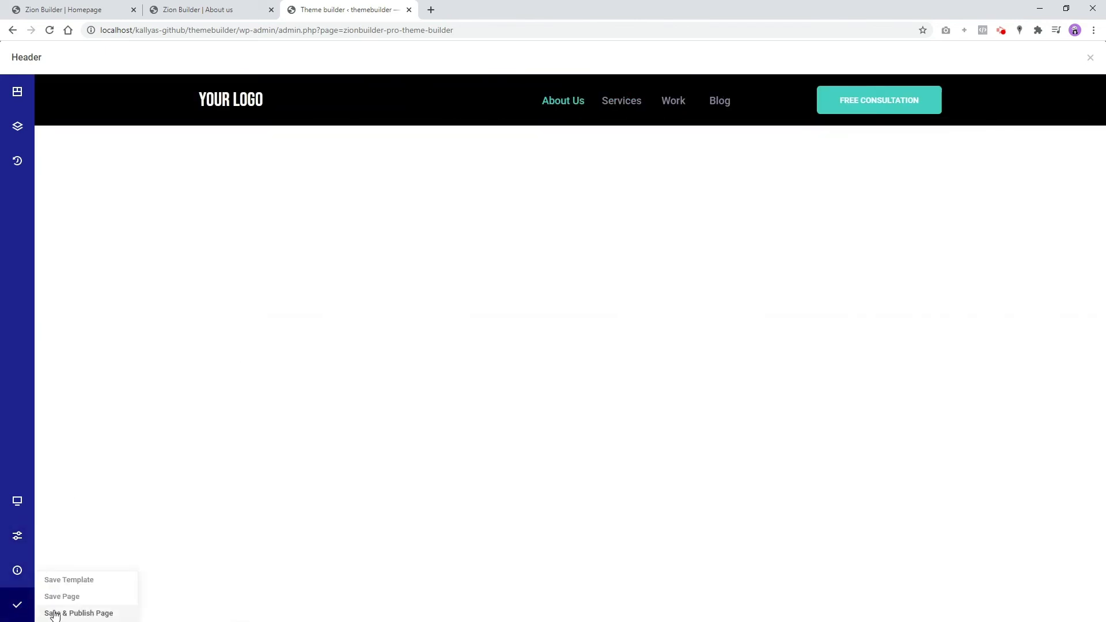
click(52, 612)
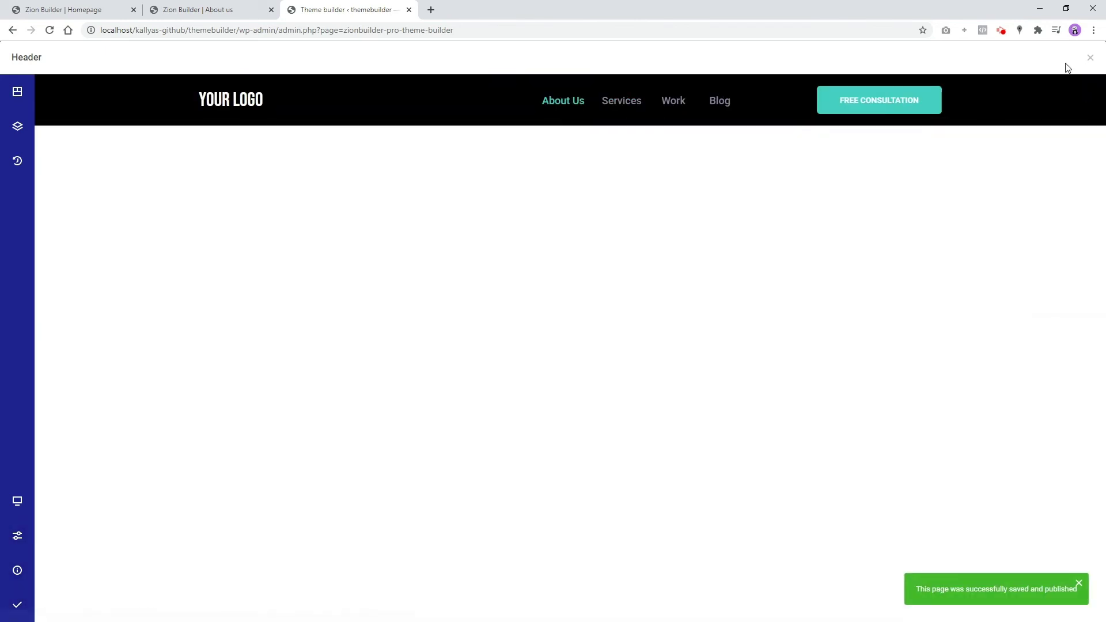
click(1091, 58)
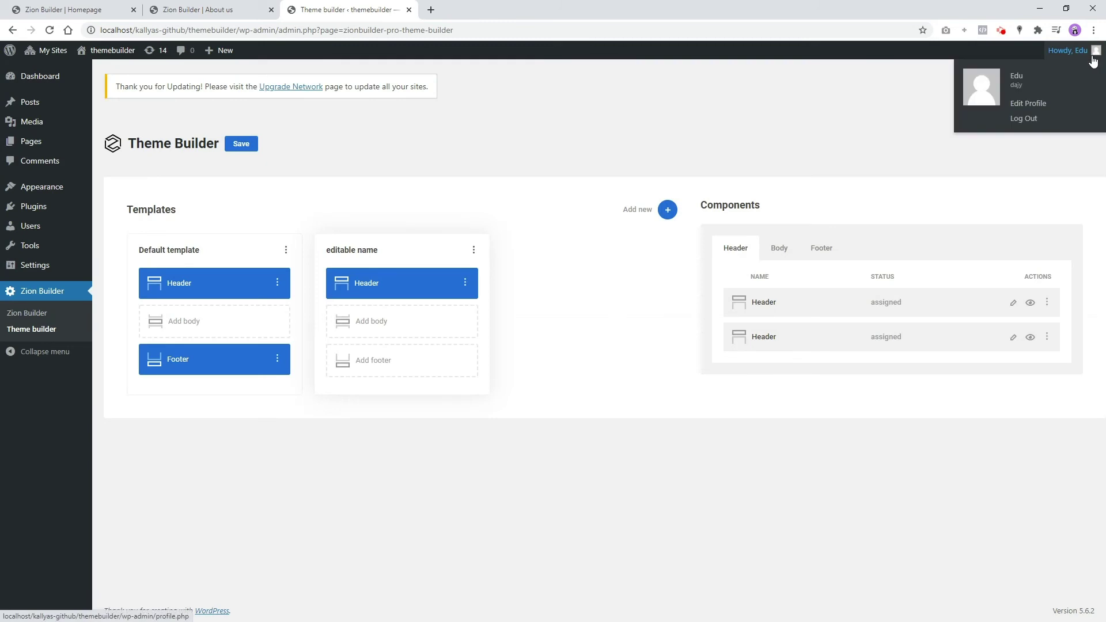
click(244, 148)
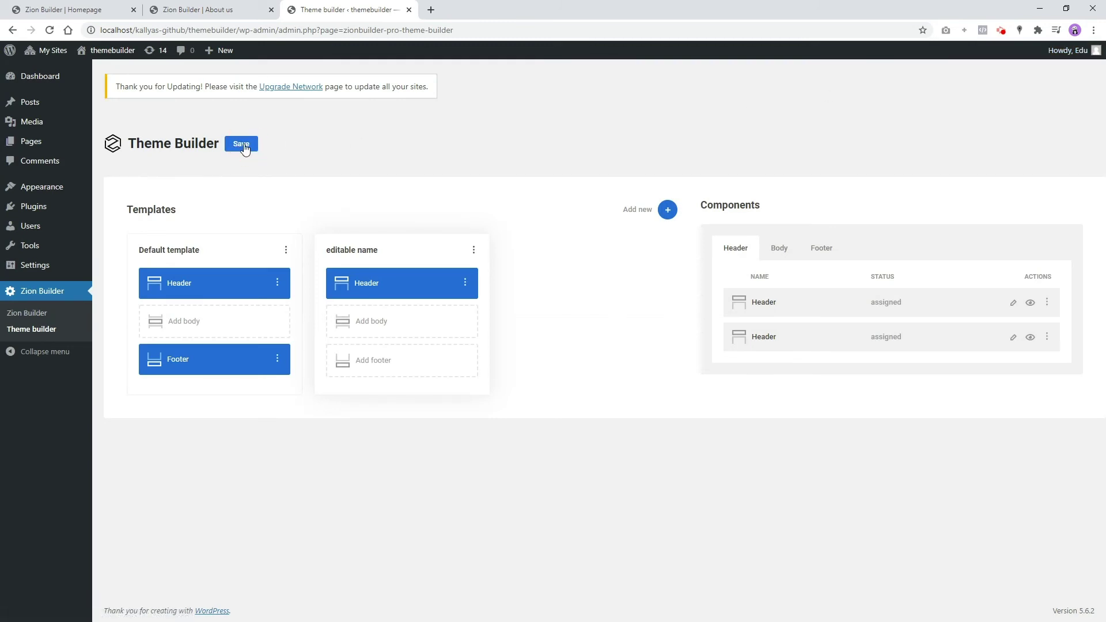
click(173, 9)
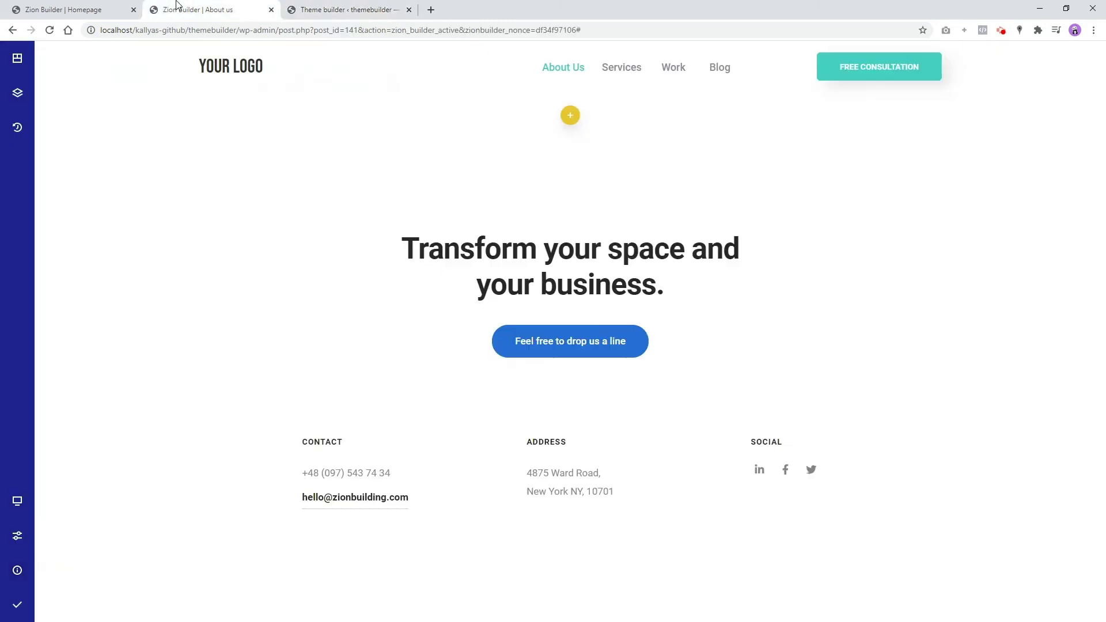
right_click(23, 238)
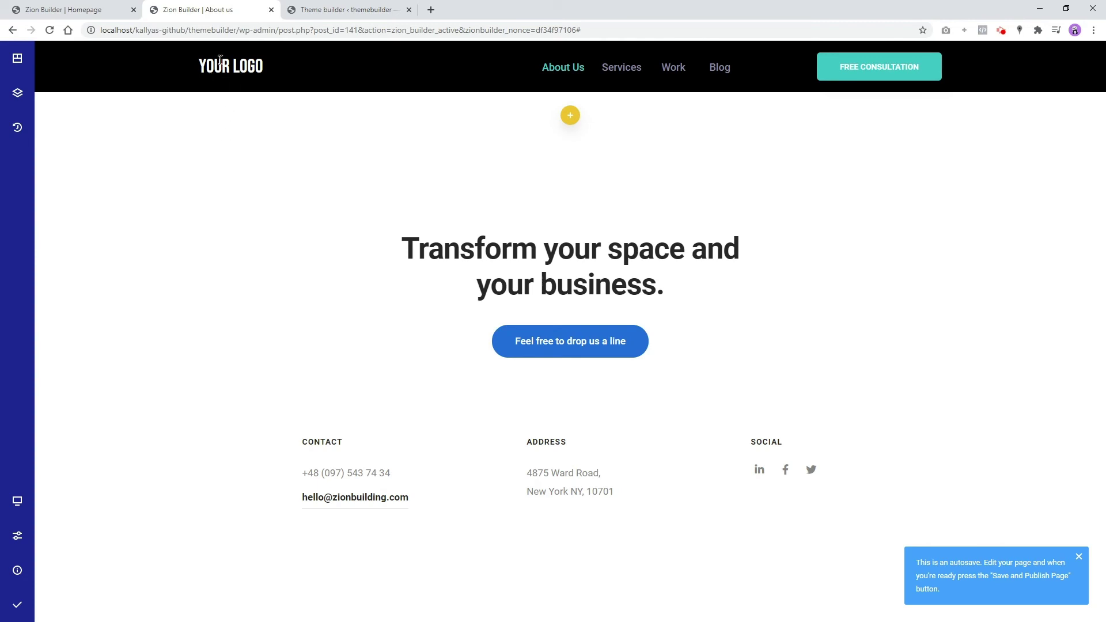
click(86, 10)
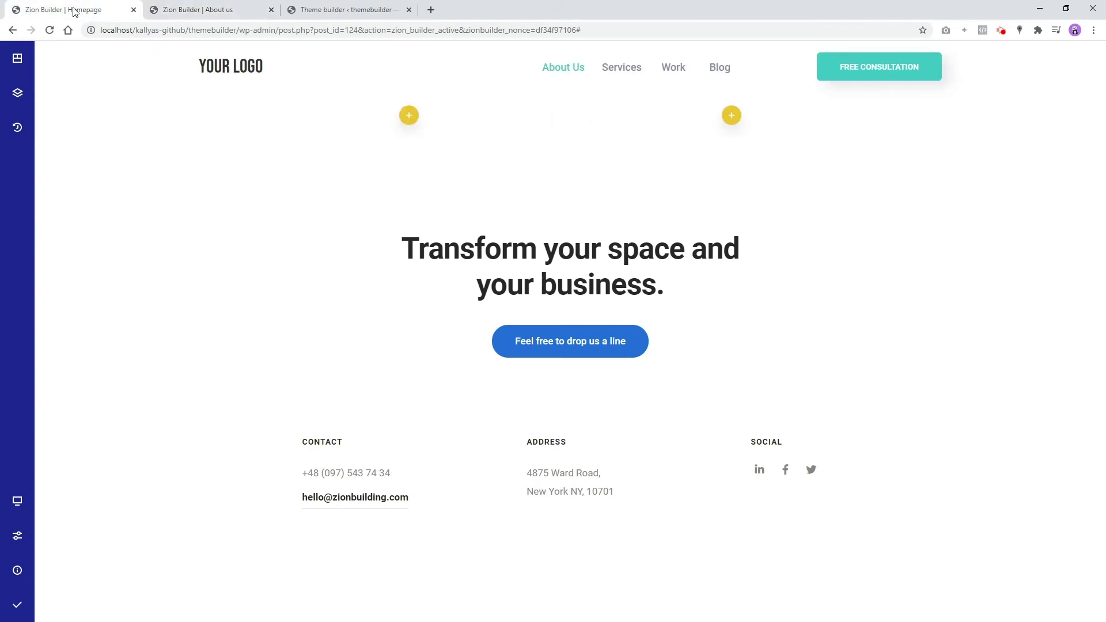
right_click(106, 99)
right_click(22, 274)
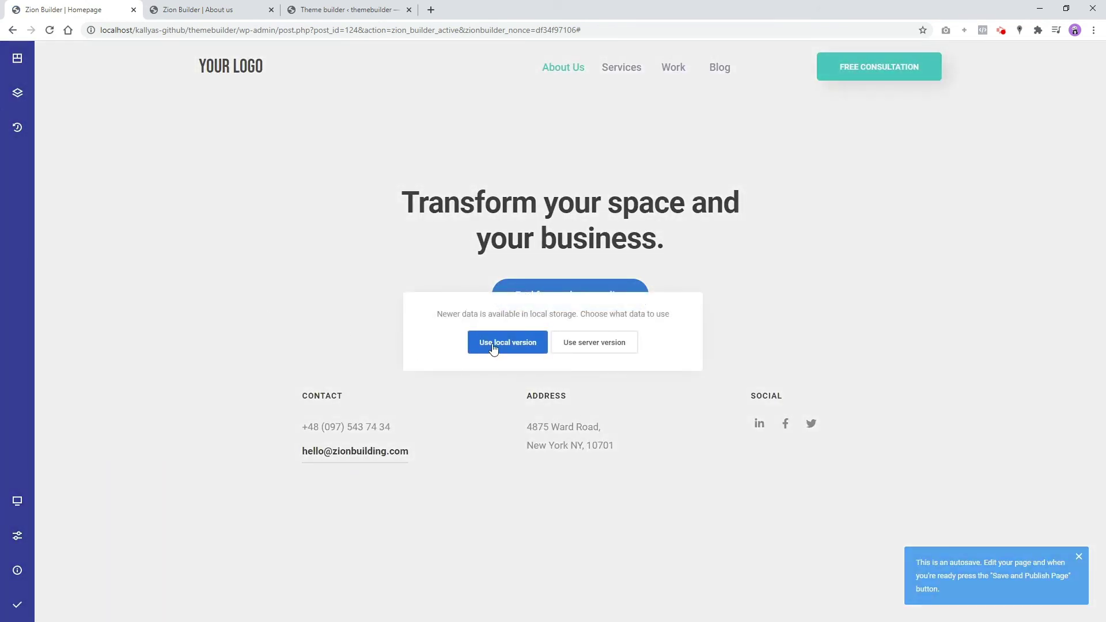
click(493, 346)
click(179, 9)
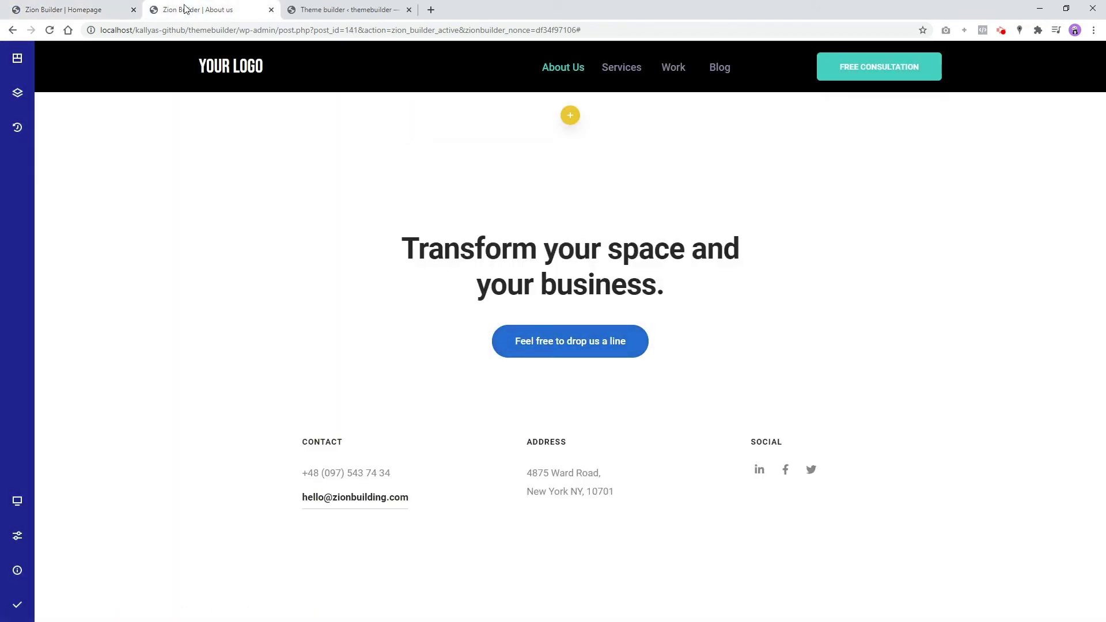
click(110, 8)
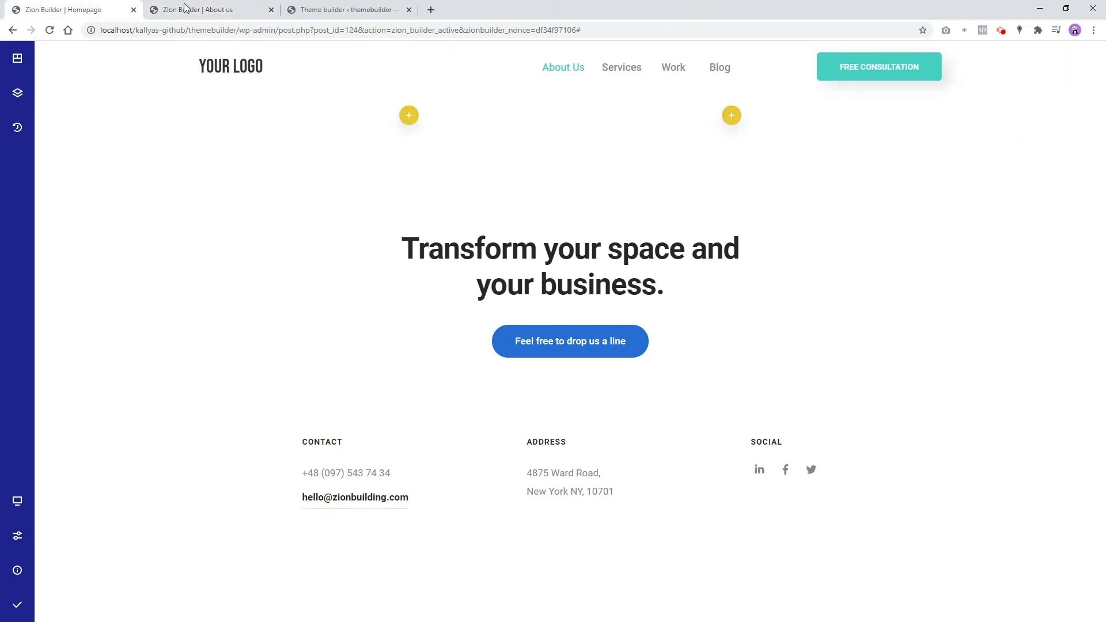
click(202, 7)
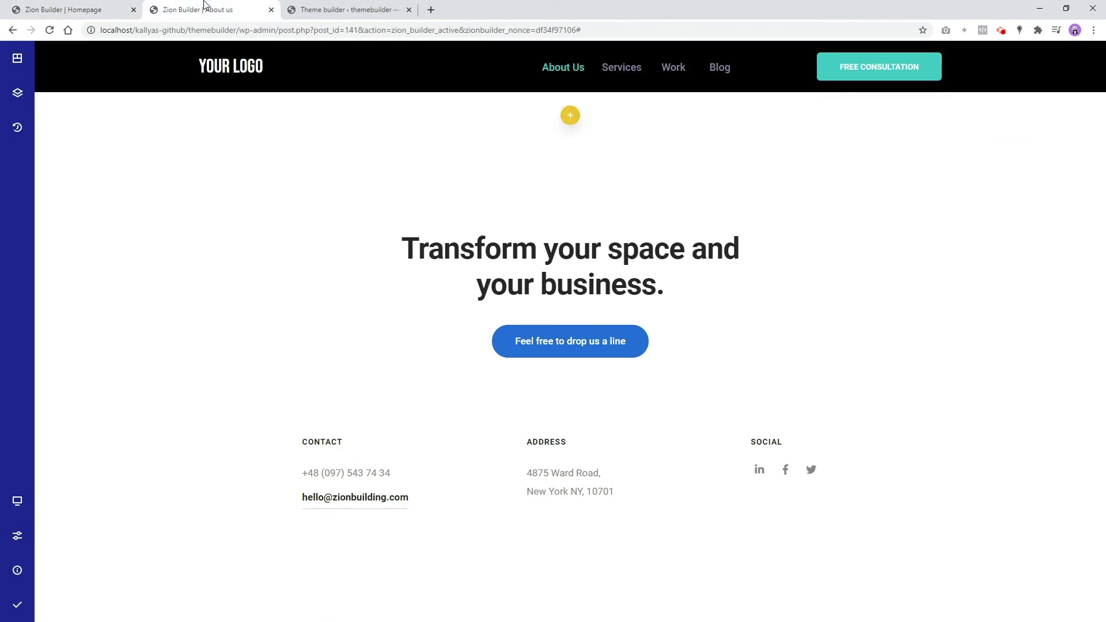
click(306, 10)
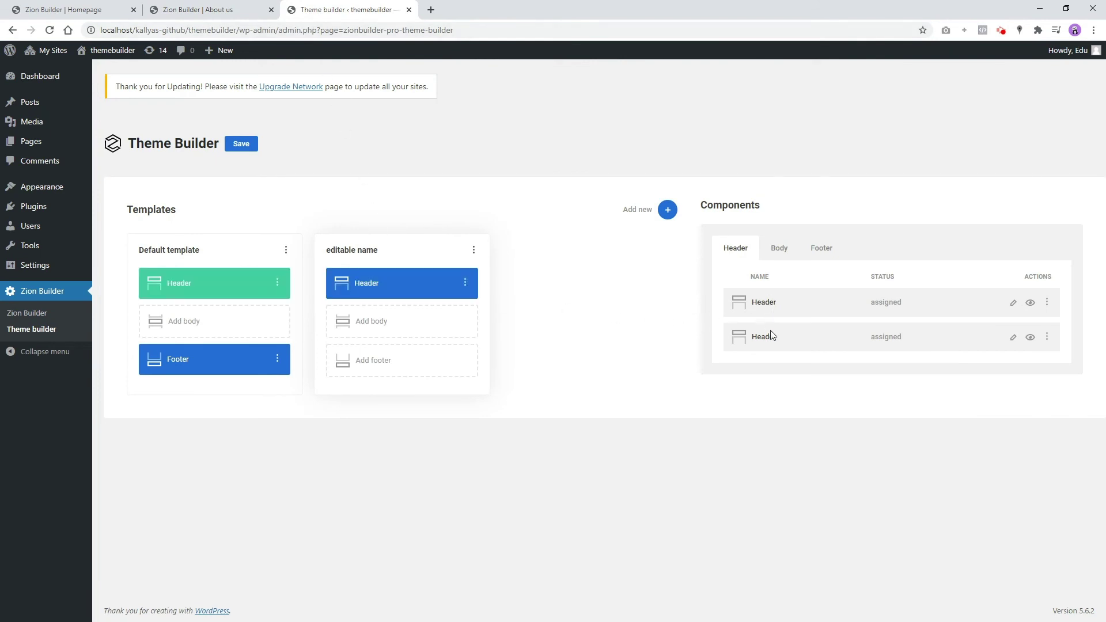
Rename the editable name template's header component to 'Header black'.
click(465, 283)
click(505, 220)
click(411, 281)
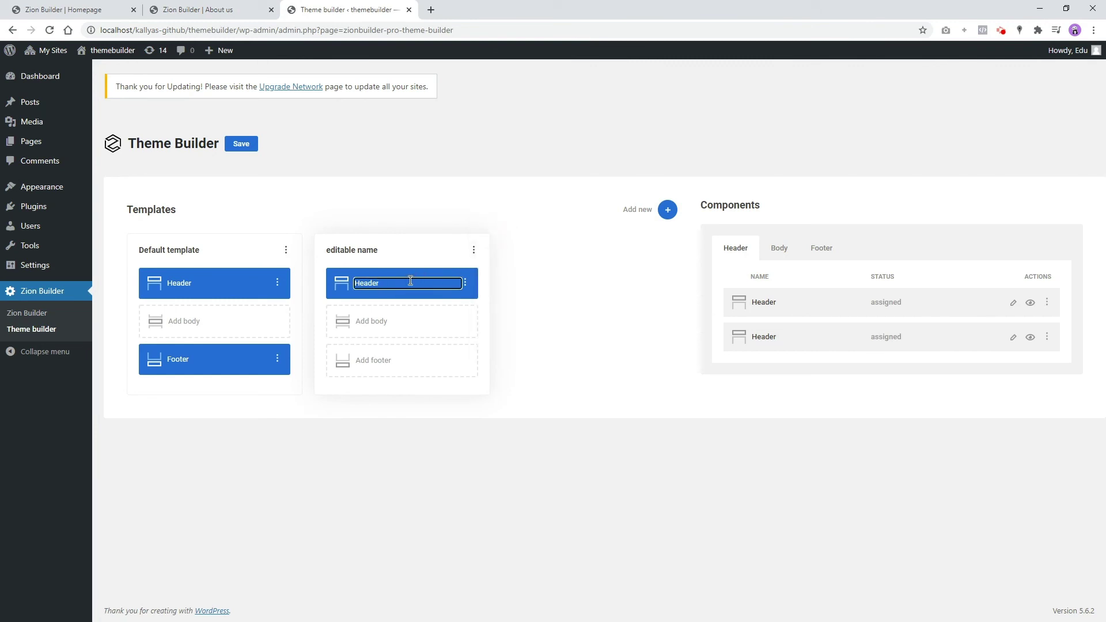
click(489, 283)
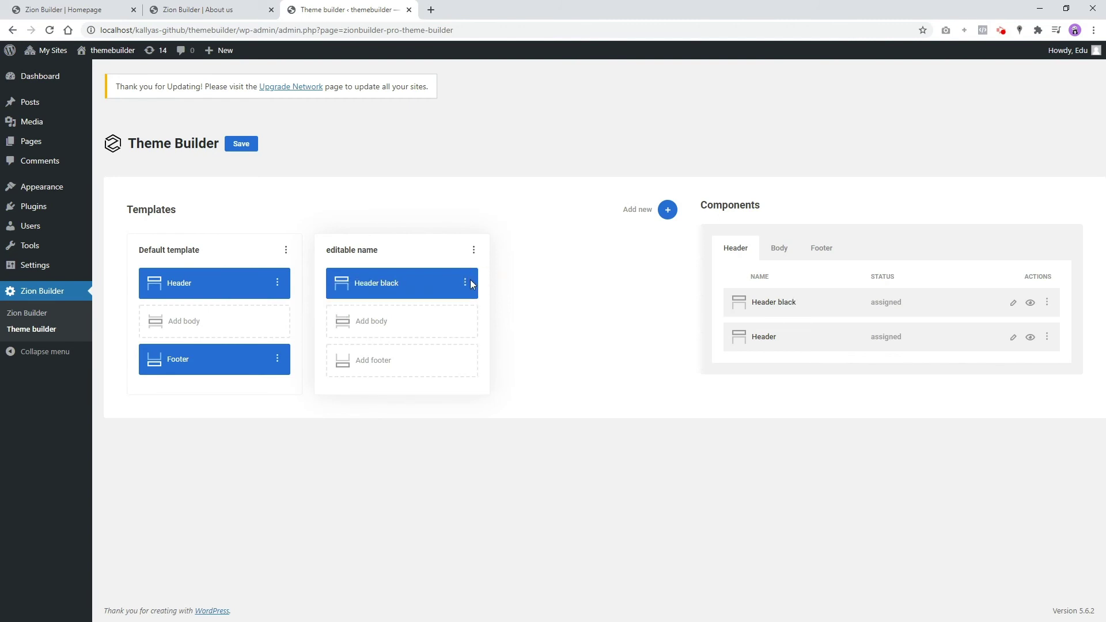
Swap headers: Header black into the Default template, plain Header into the editable name template.
click(466, 283)
click(496, 259)
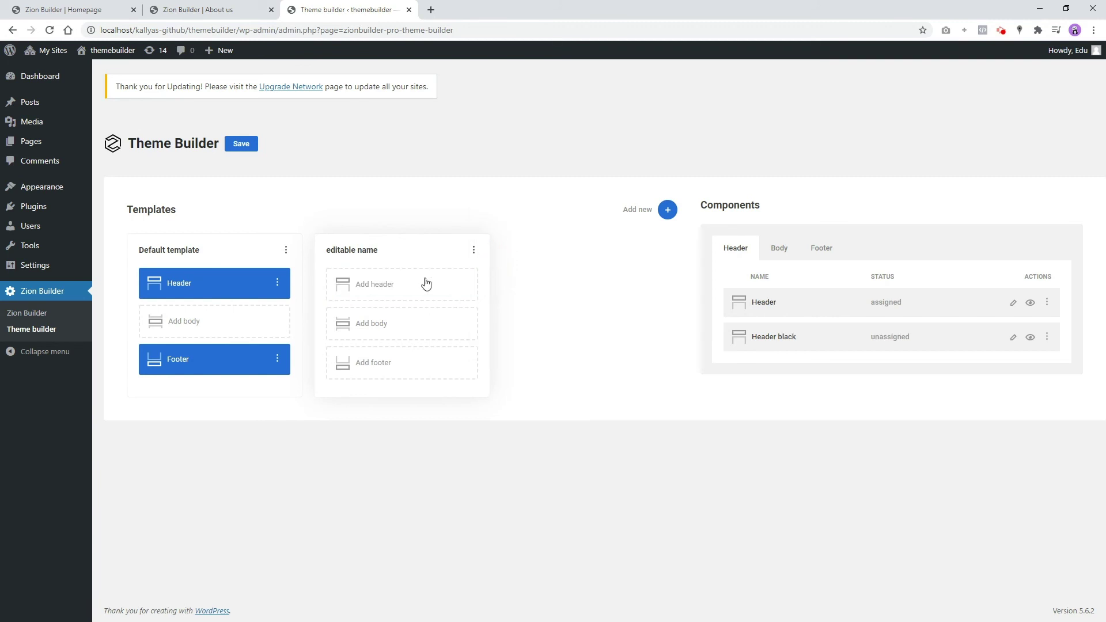
click(277, 283)
click(309, 260)
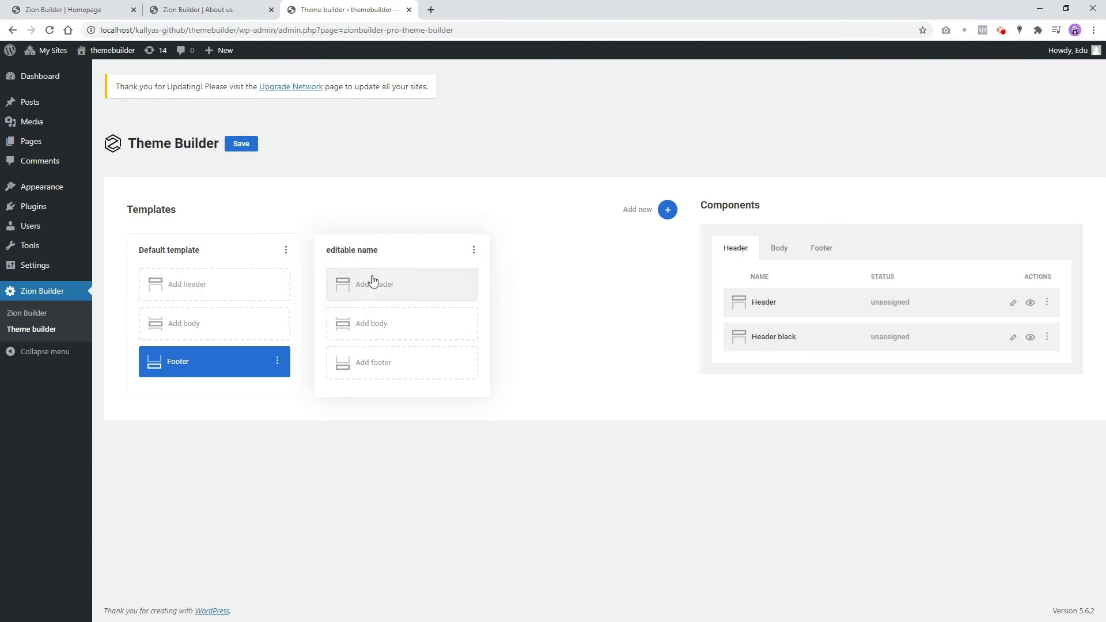
drag(778, 336, 181, 289)
drag(795, 335, 420, 281)
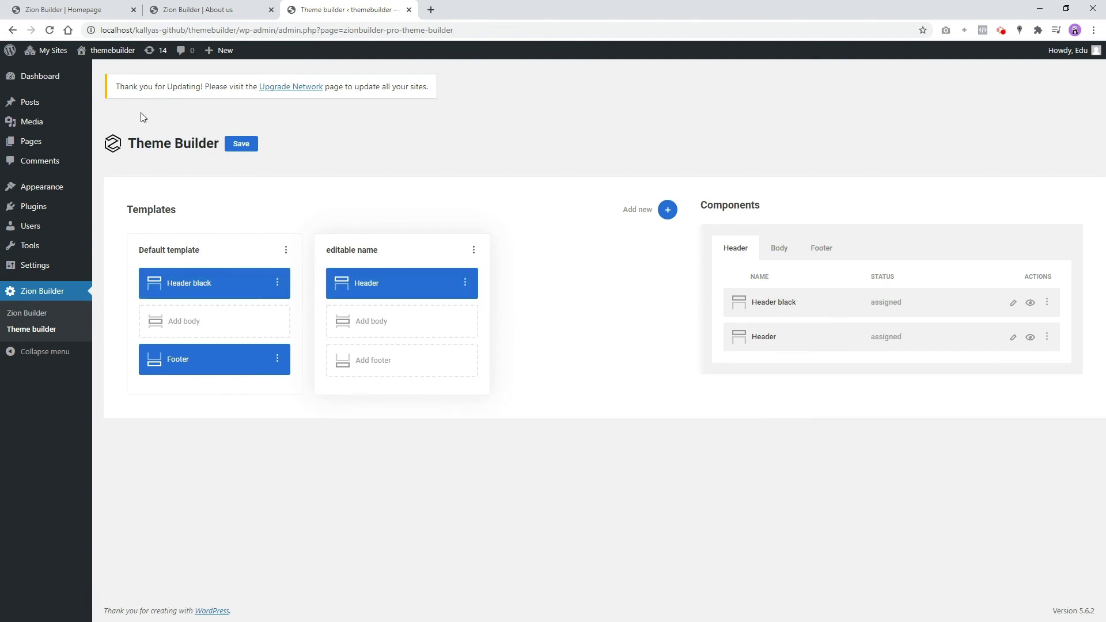
click(103, 9)
right_click(22, 199)
click(46, 233)
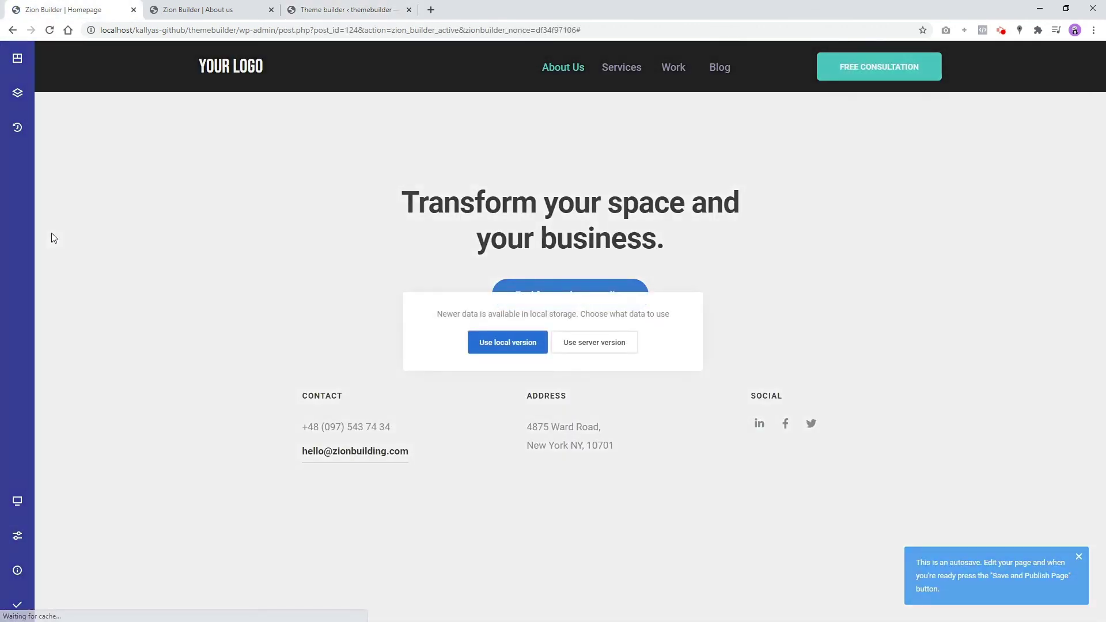
click(507, 347)
click(162, 7)
right_click(9, 271)
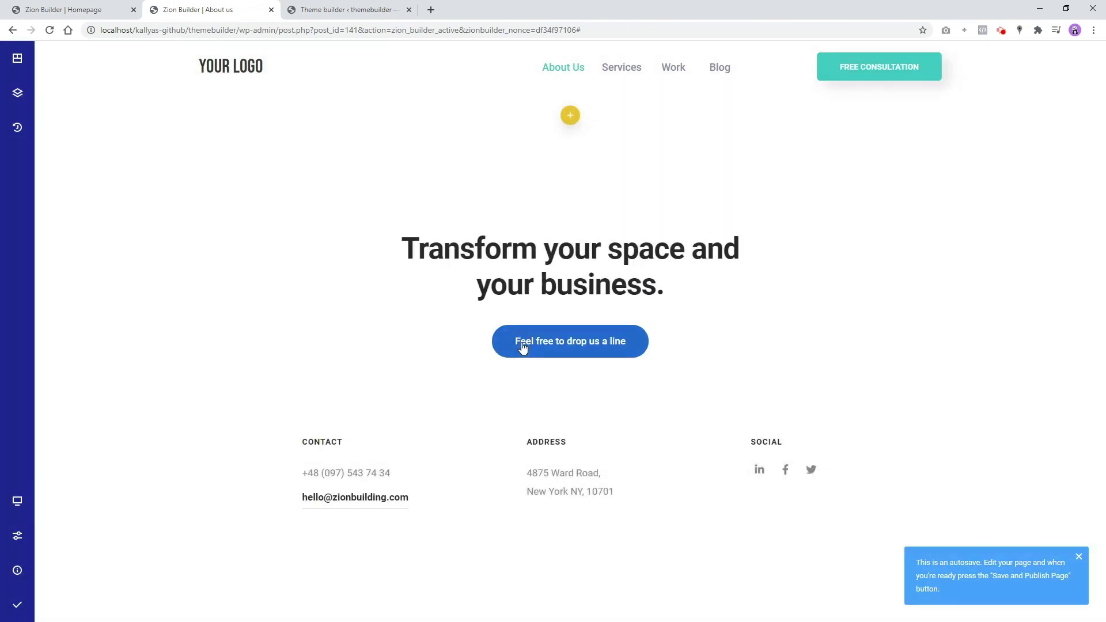
click(355, 7)
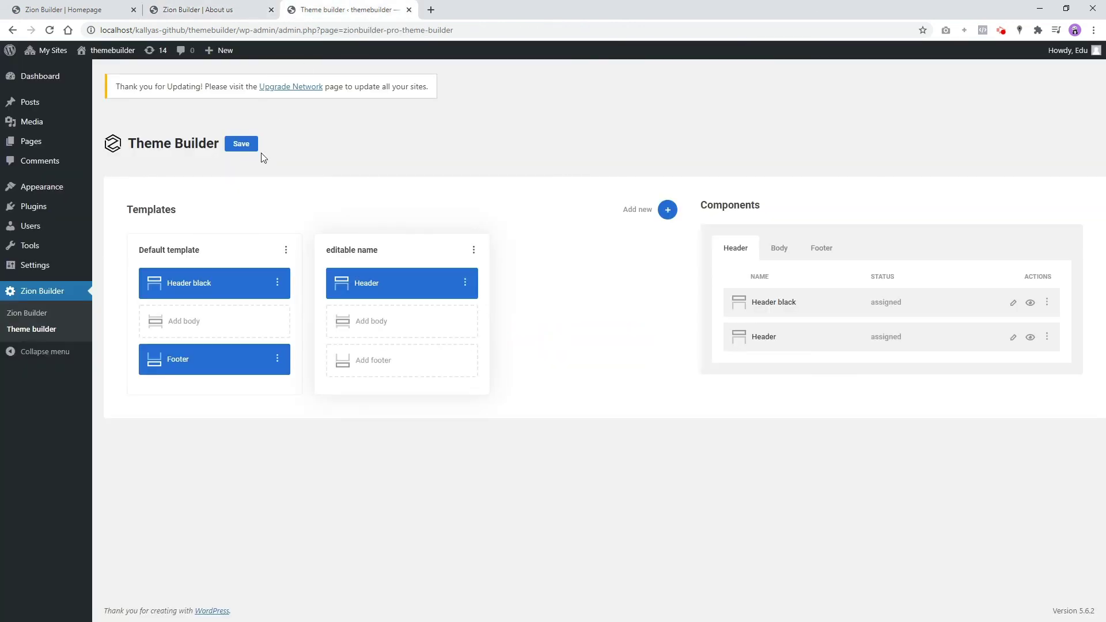